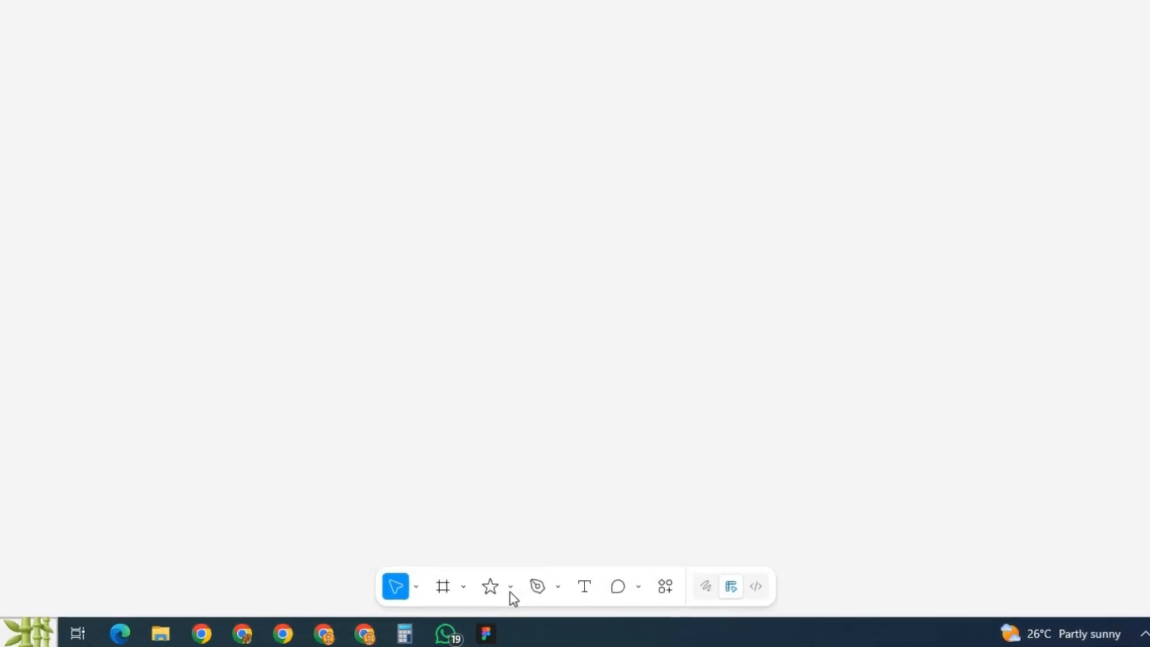
Step: Draw a circle about 550 × 550 on the canvas with the Ellipse tool
click(510, 589)
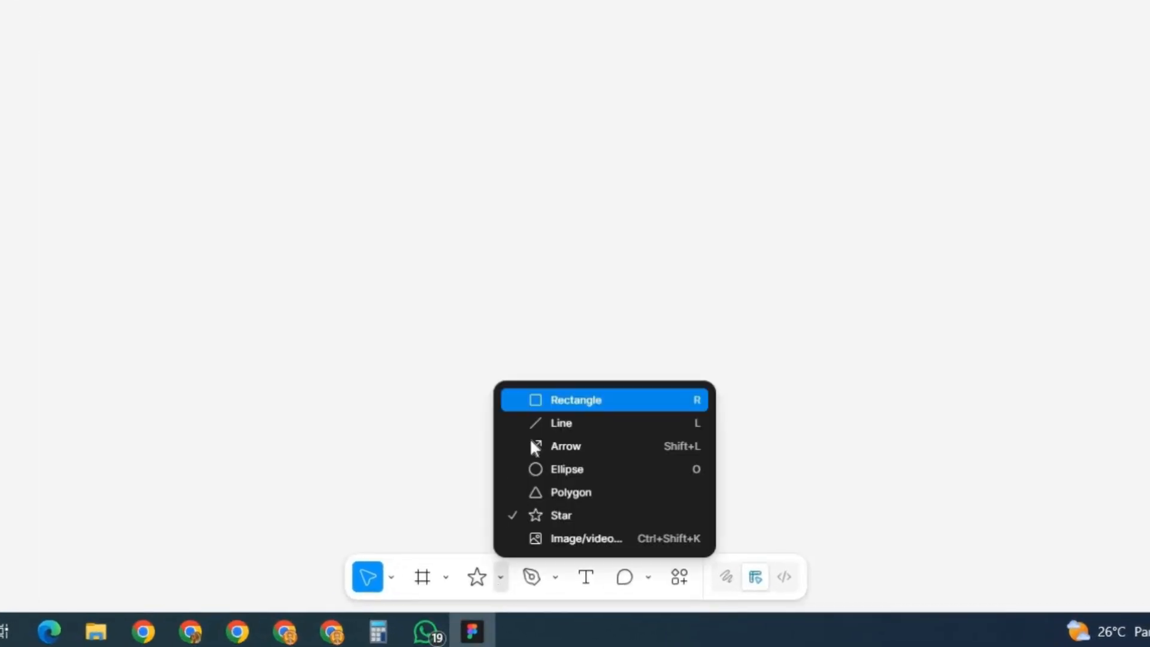
click(576, 469)
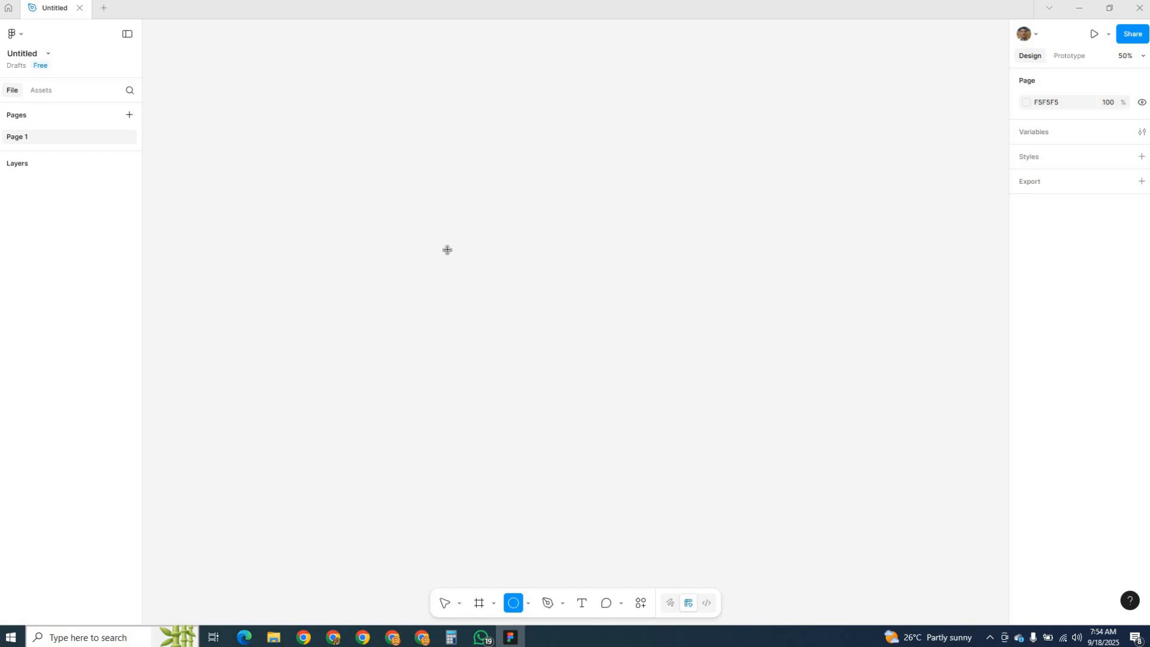
drag(432, 219, 585, 386)
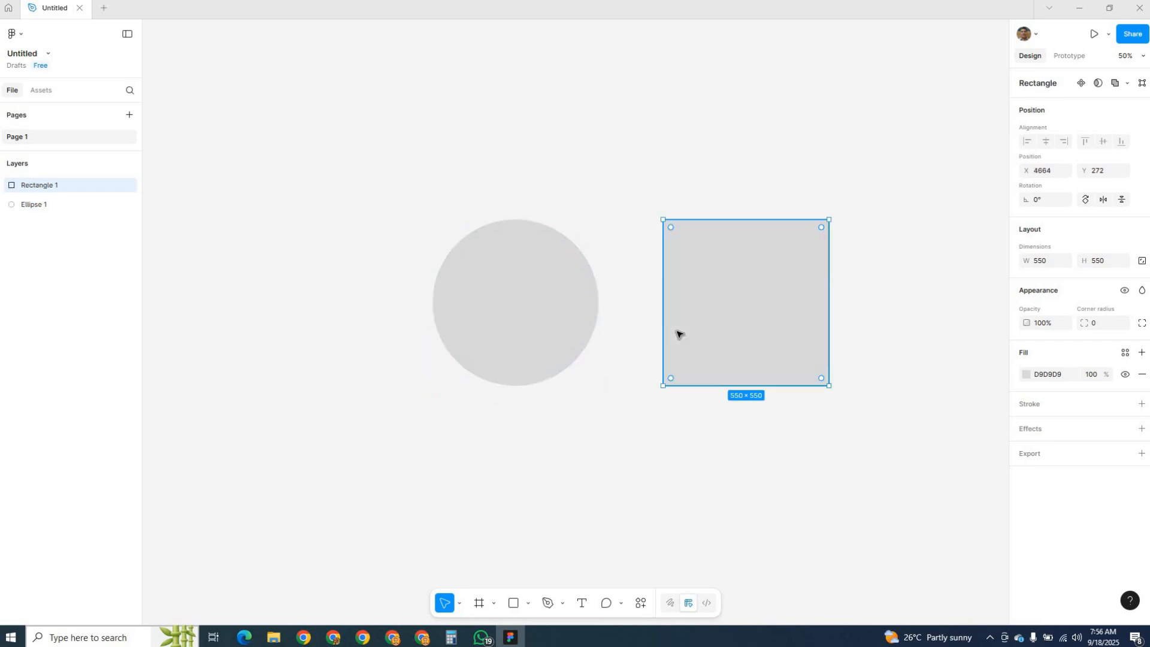
Step: Draw a frame about 1194 × 1194 and place the circle and the square side by side inside it
key(f)
drag(183, 181, 591, 290)
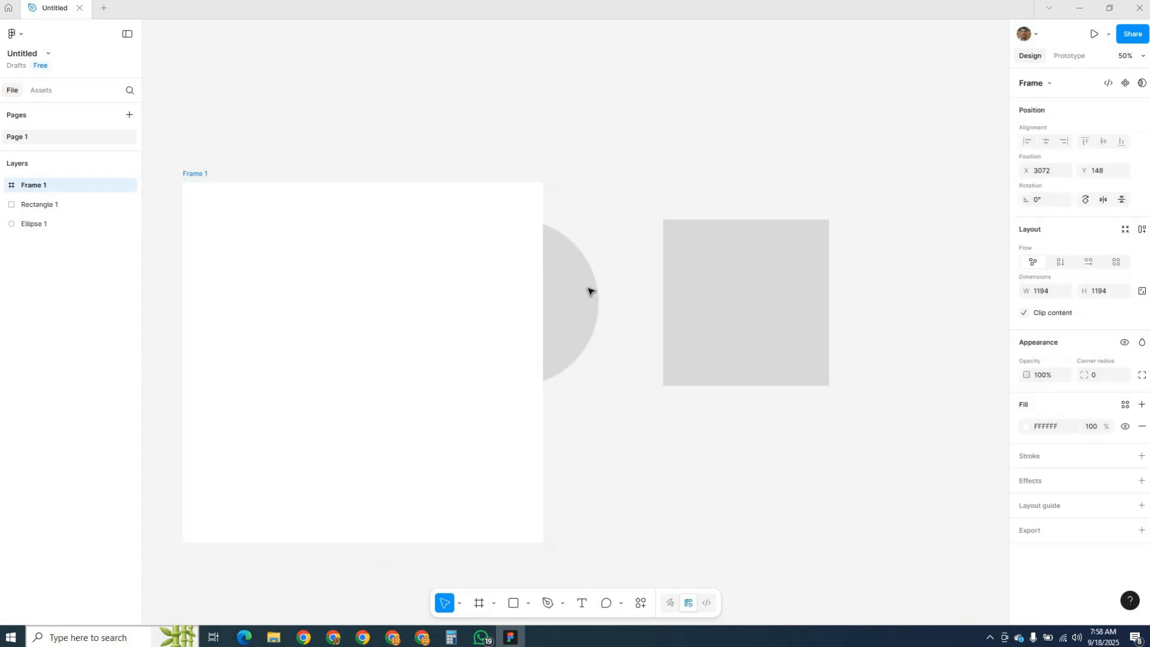
click(468, 347)
drag(467, 346, 270, 321)
drag(722, 283, 427, 307)
Step: Align the circle to the frame's left edge and center it vertically, trying the horizontal center alignment along the way
click(665, 359)
key(space)
drag(665, 360, 852, 316)
click(534, 265)
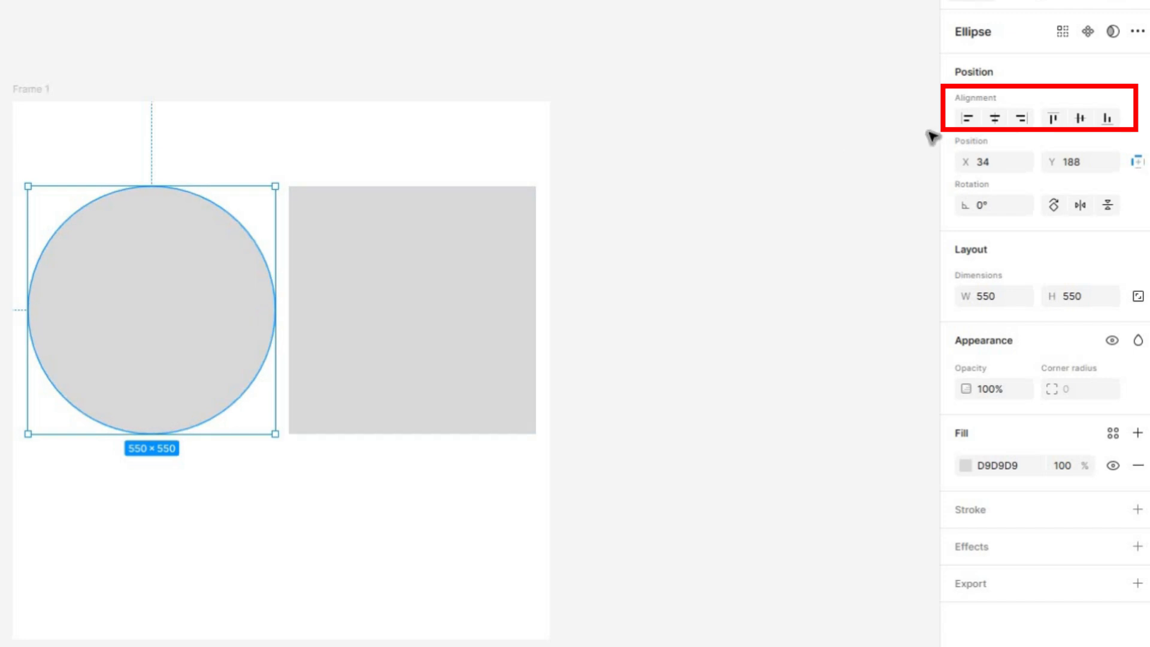
click(968, 118)
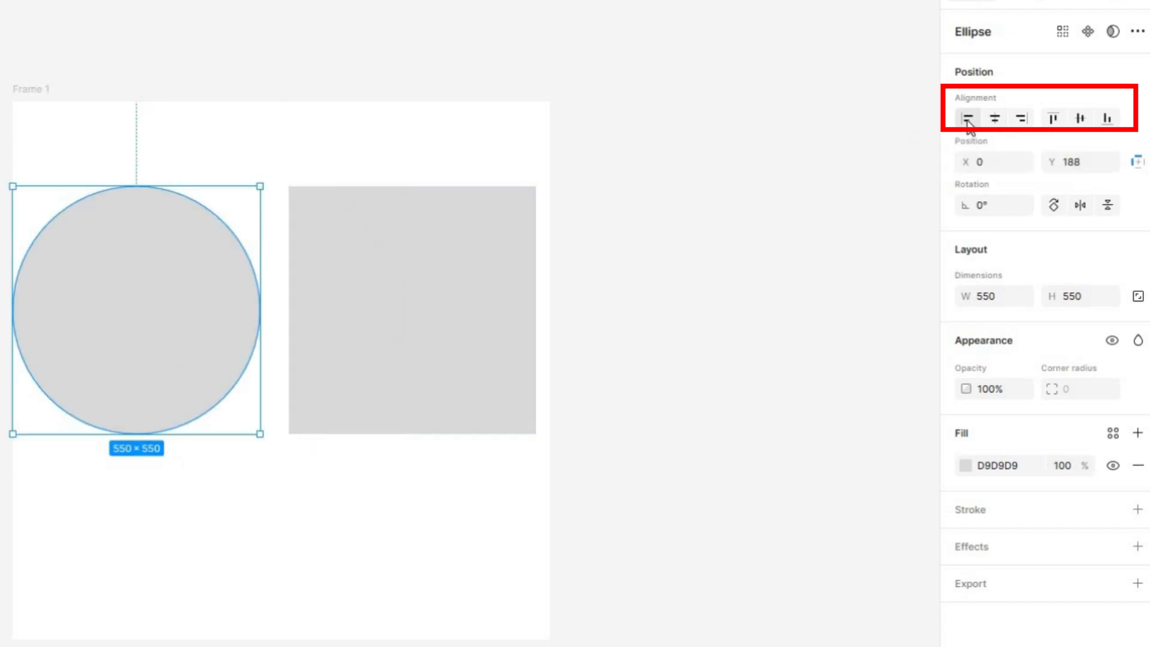
click(995, 118)
click(968, 119)
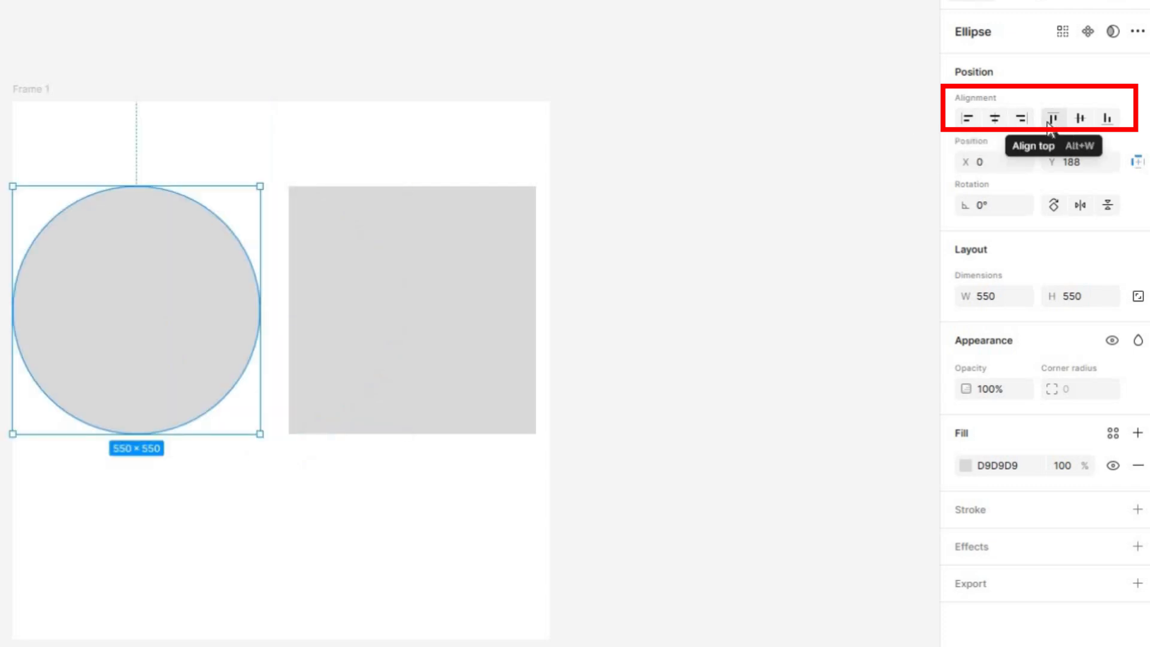
click(1080, 118)
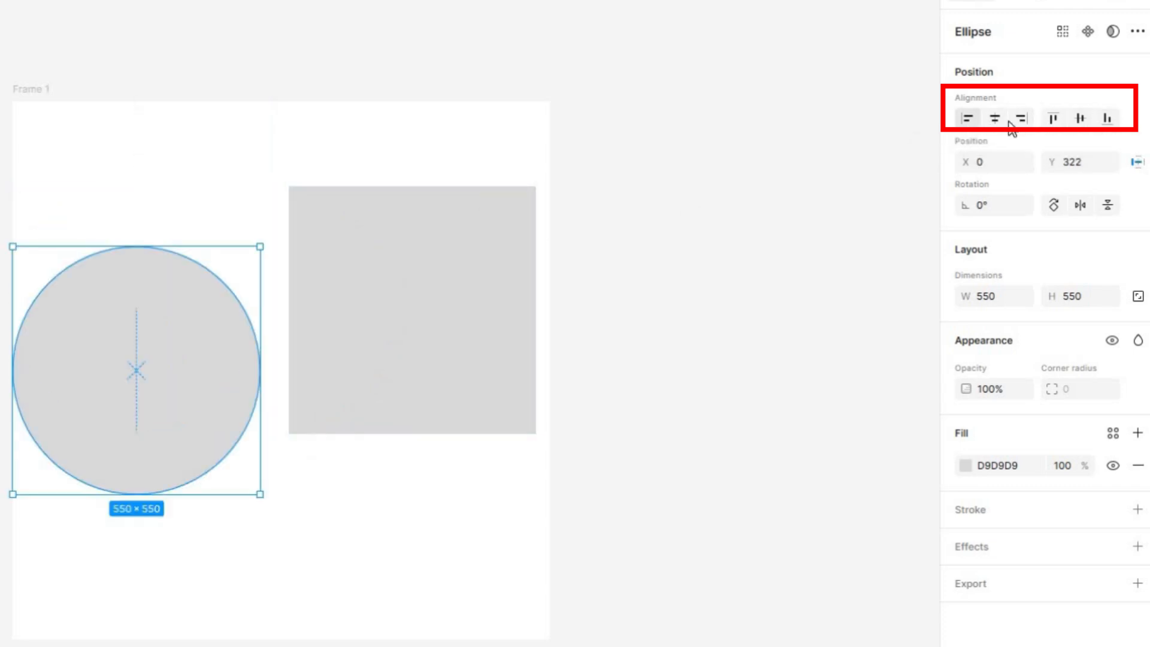
Step: Try the horizontal center and top alignments on the square, and leave it right-aligned and vertically centered in the frame
click(491, 239)
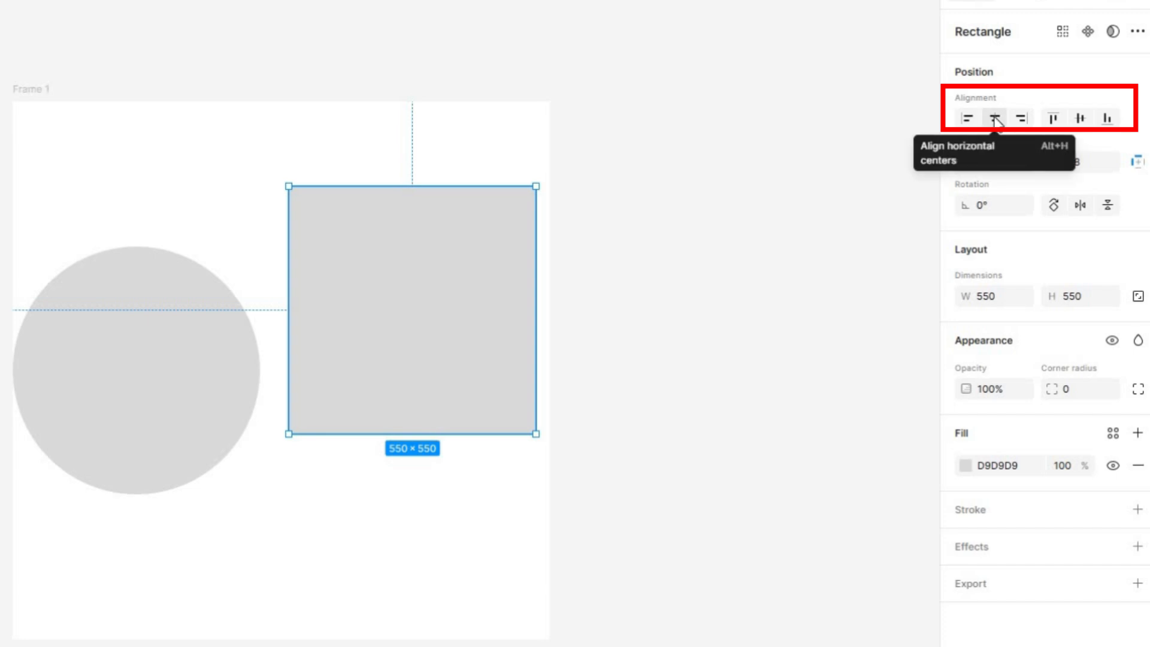
click(995, 118)
click(1020, 118)
click(1053, 118)
click(1080, 118)
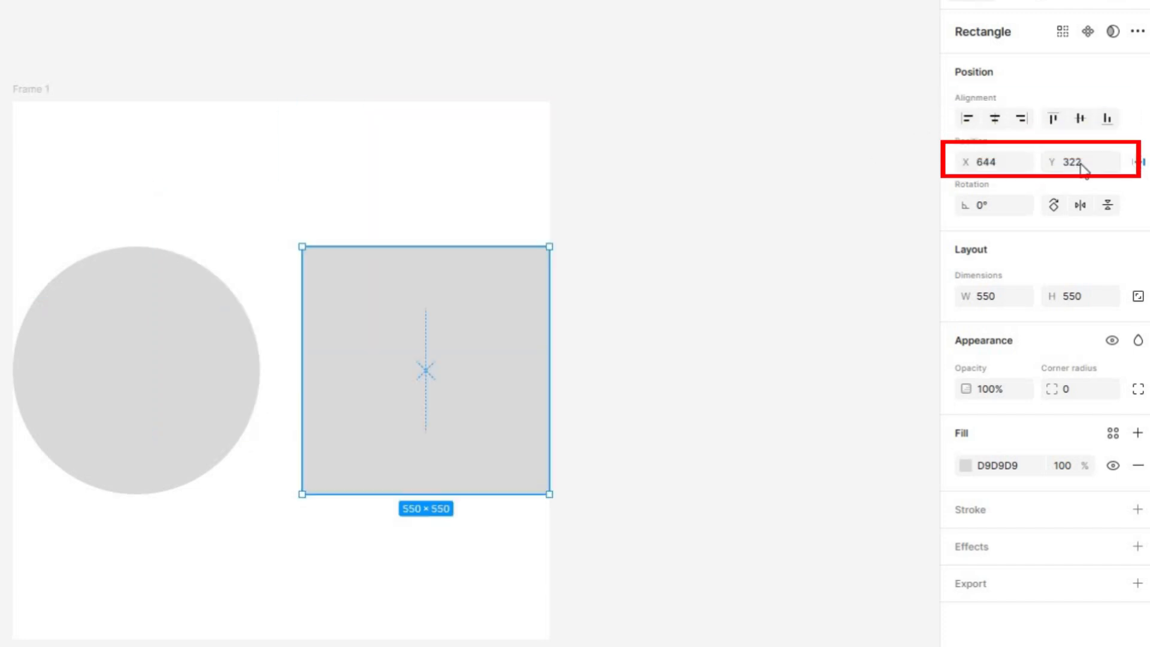
Step: Set the square's position to X 0 and Y 0
click(996, 166)
text(0)
click(1065, 167)
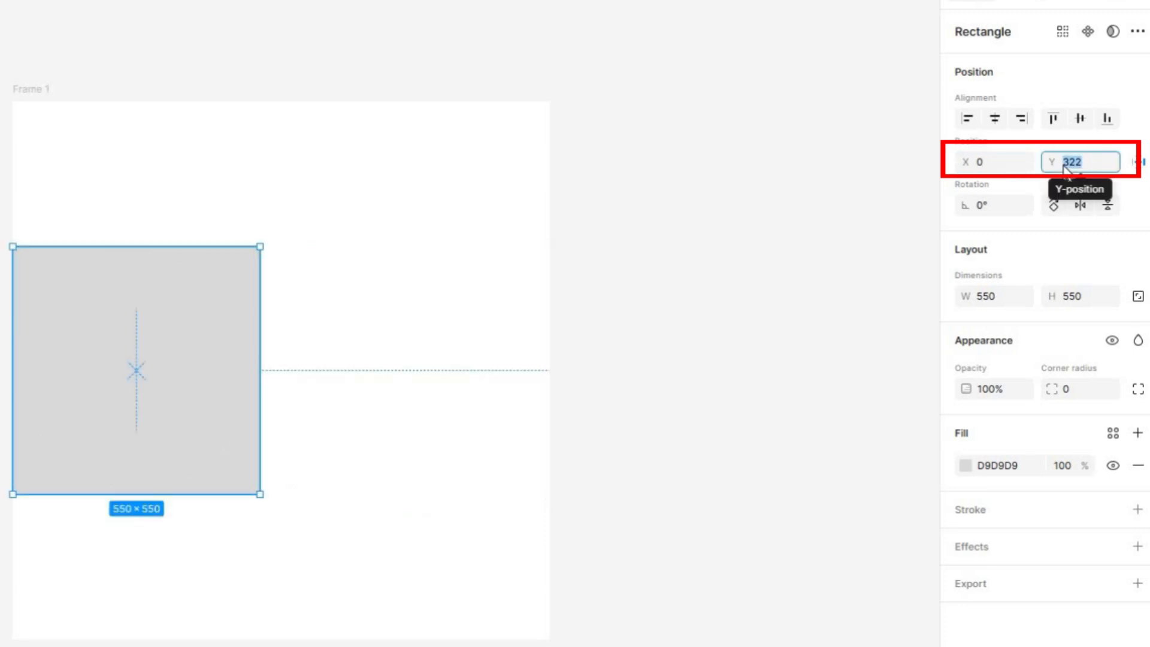
text(0)
key(Return)
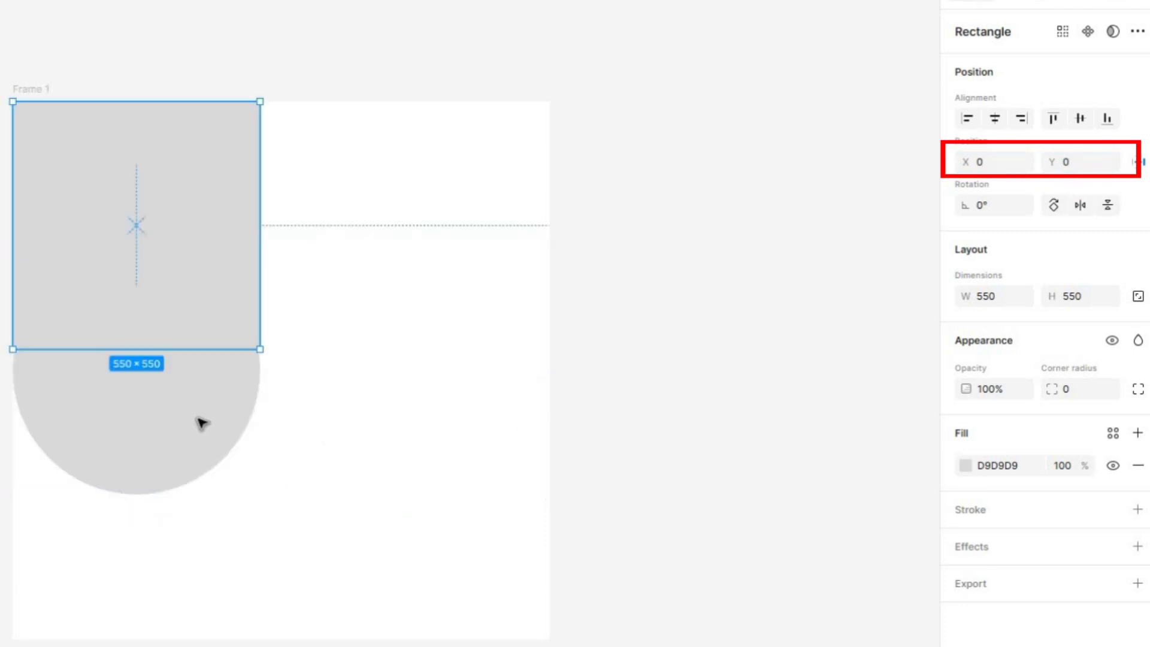
Step: Move the circle into the frame's top-right corner at X 644, Y 0
click(200, 424)
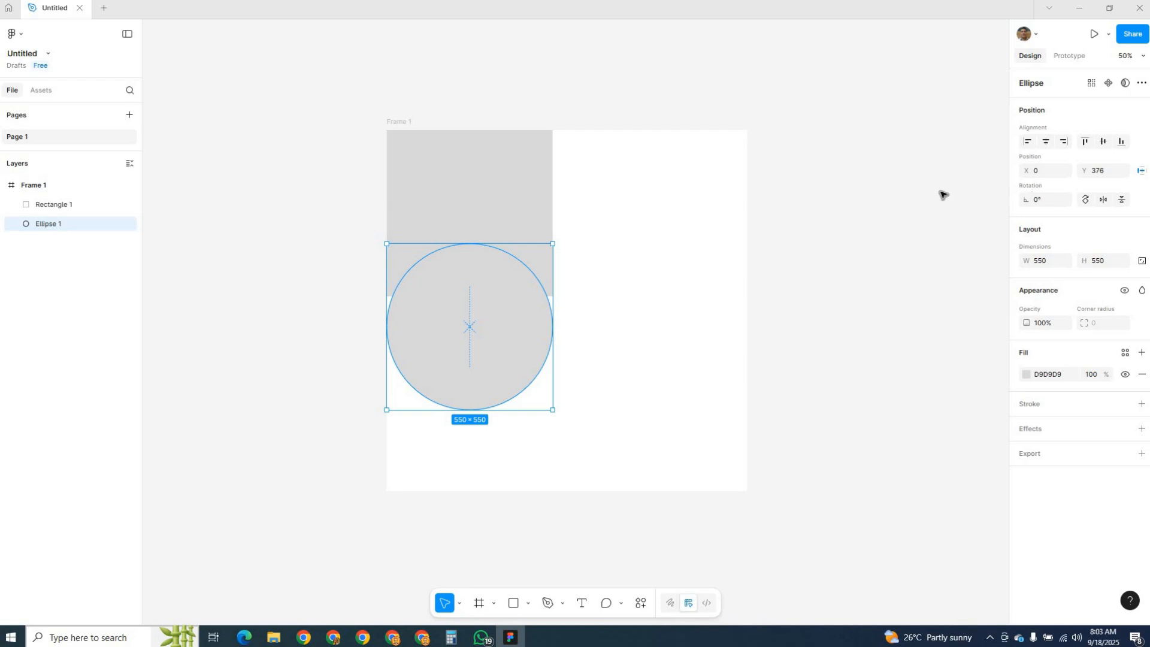
click(527, 224)
click(454, 395)
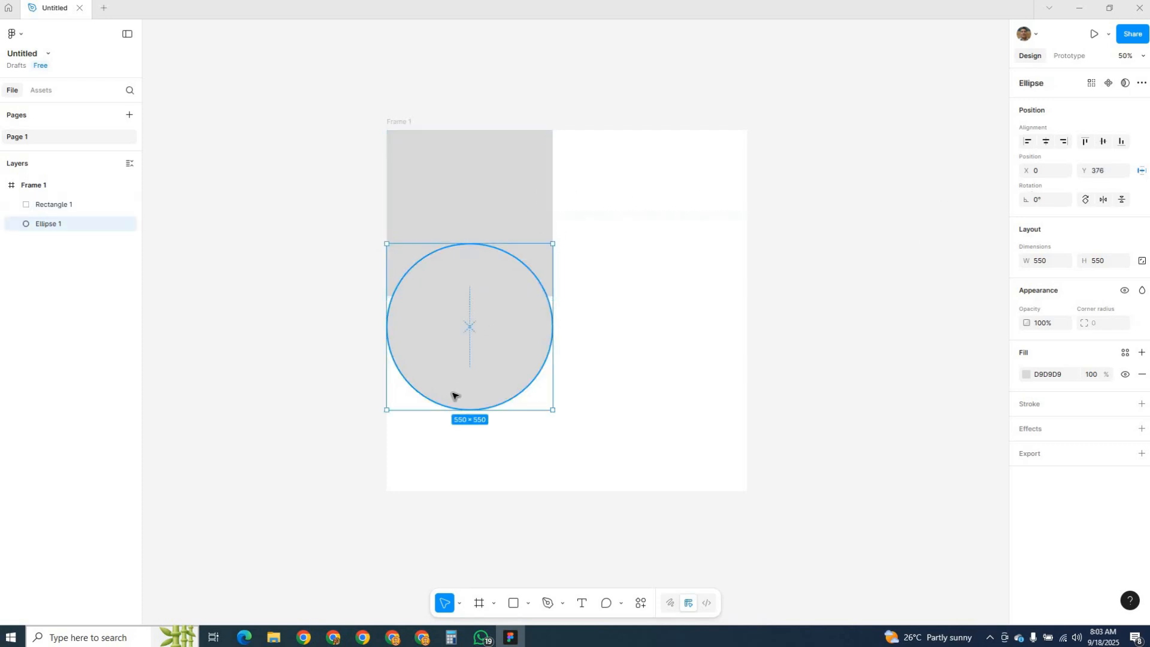
drag(454, 394, 647, 282)
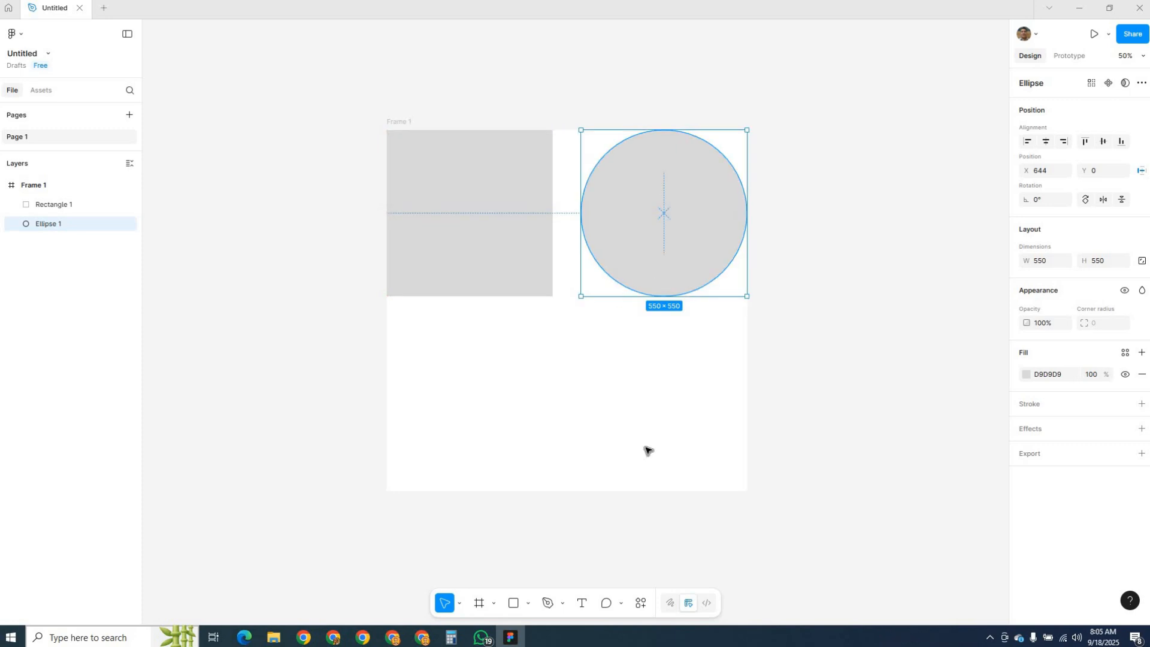
Step: Resize Frame 1 to about 1206 × 1192 from its bottom-right corner
click(647, 450)
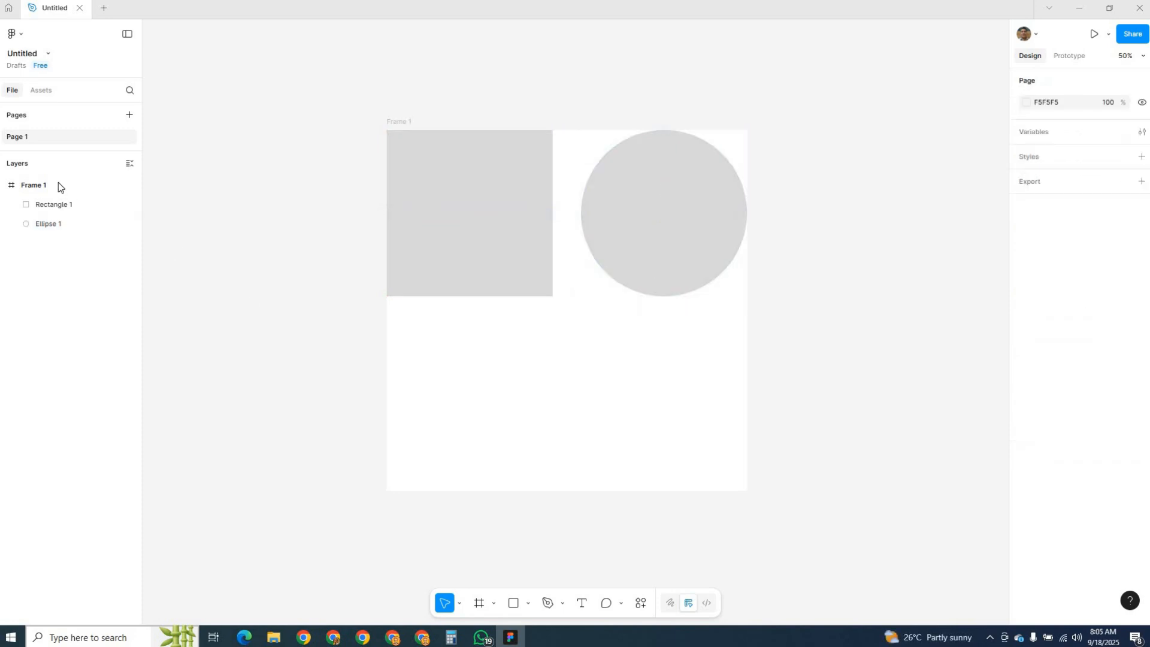
click(40, 185)
mouse_move(747, 492)
mouse_down()
mouse_move(757, 425)
mouse_move(817, 419)
mouse_move(747, 462)
mouse_move(751, 490)
mouse_up()
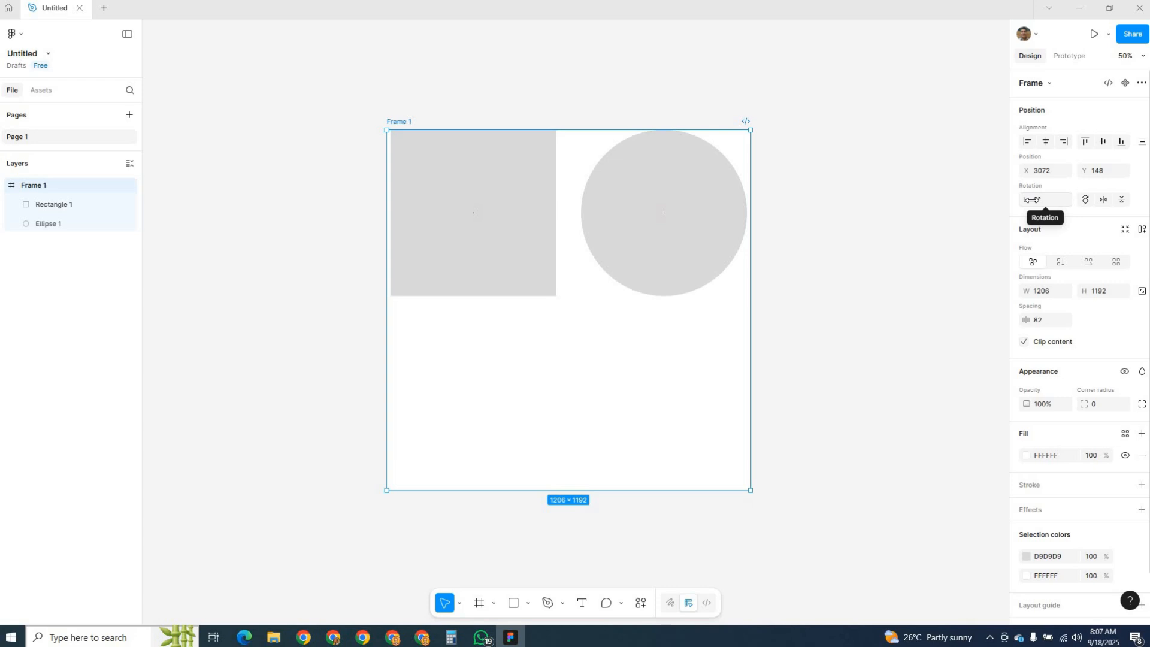
Step: Try rotating the frame to -2° and undo the rotation
click(1031, 200)
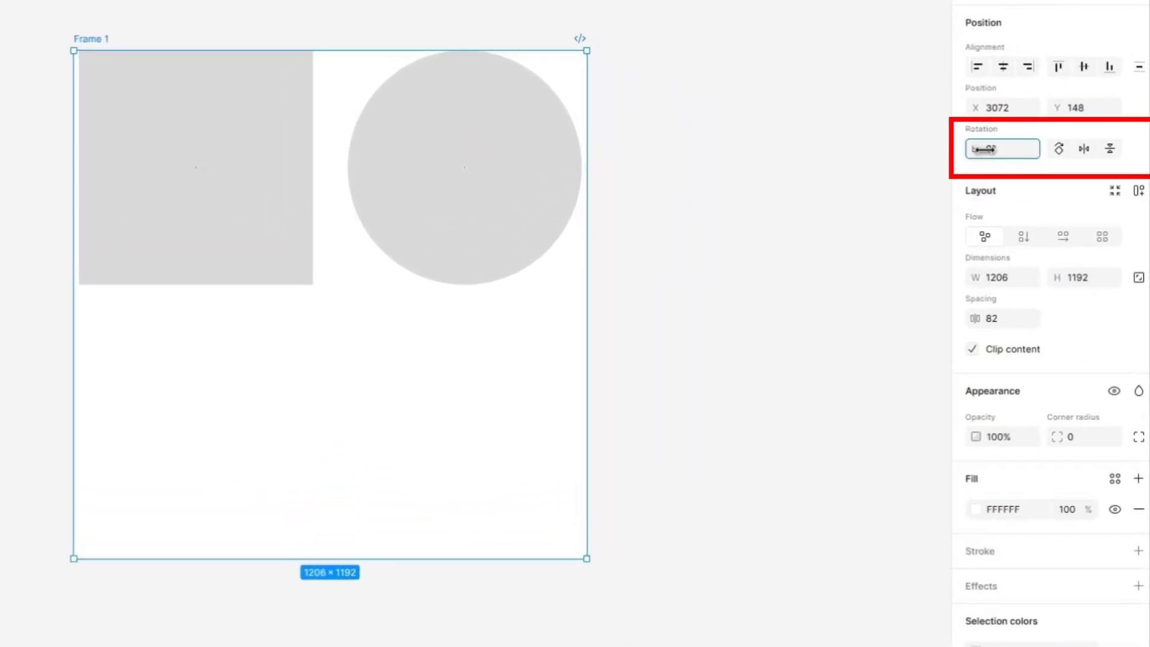
drag(985, 150, 983, 150)
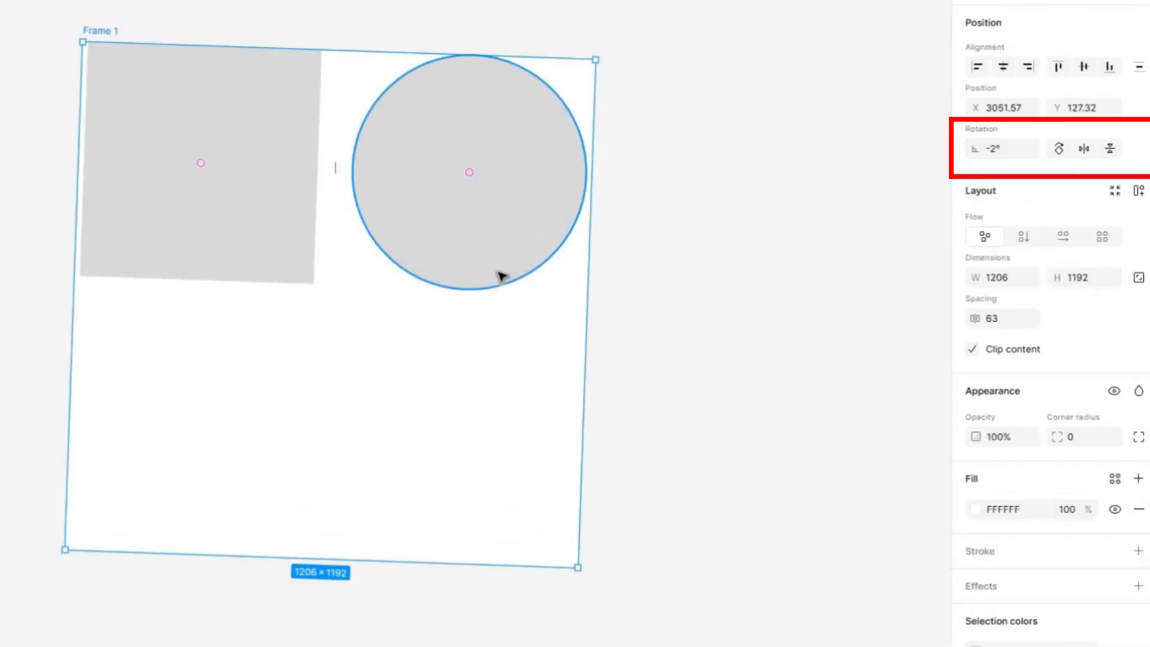
key(ctrl+z)
Step: Rotate the square slightly clockwise and reset its rotation to 0°
click(185, 250)
drag(983, 148, 966, 149)
click(1064, 153)
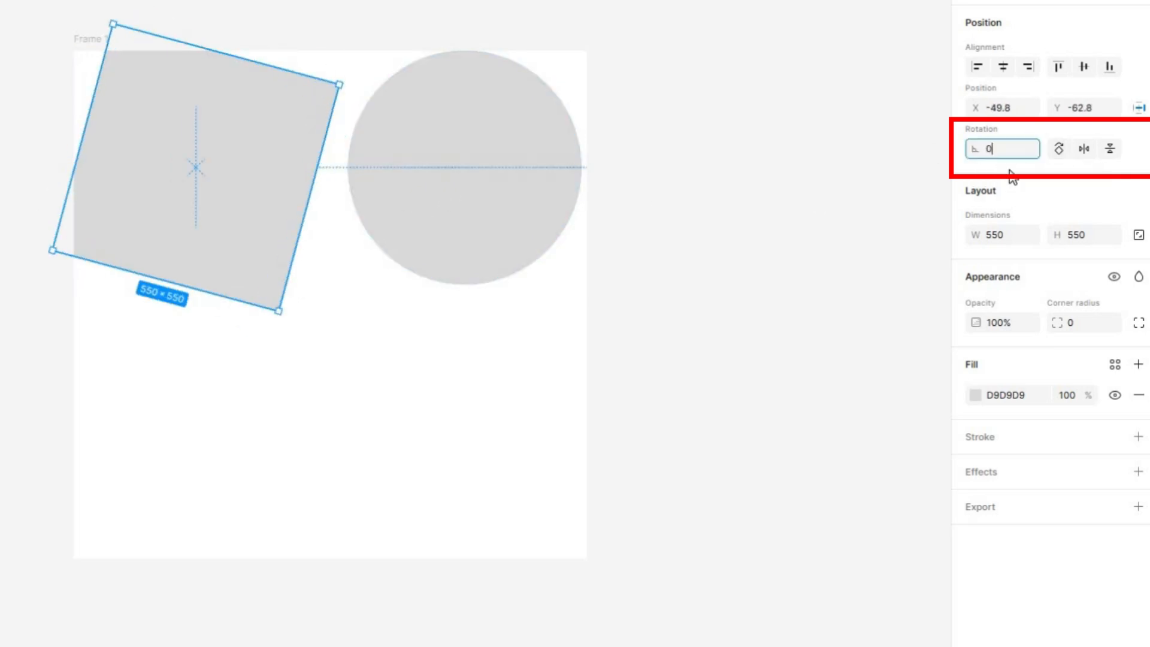
key(Return)
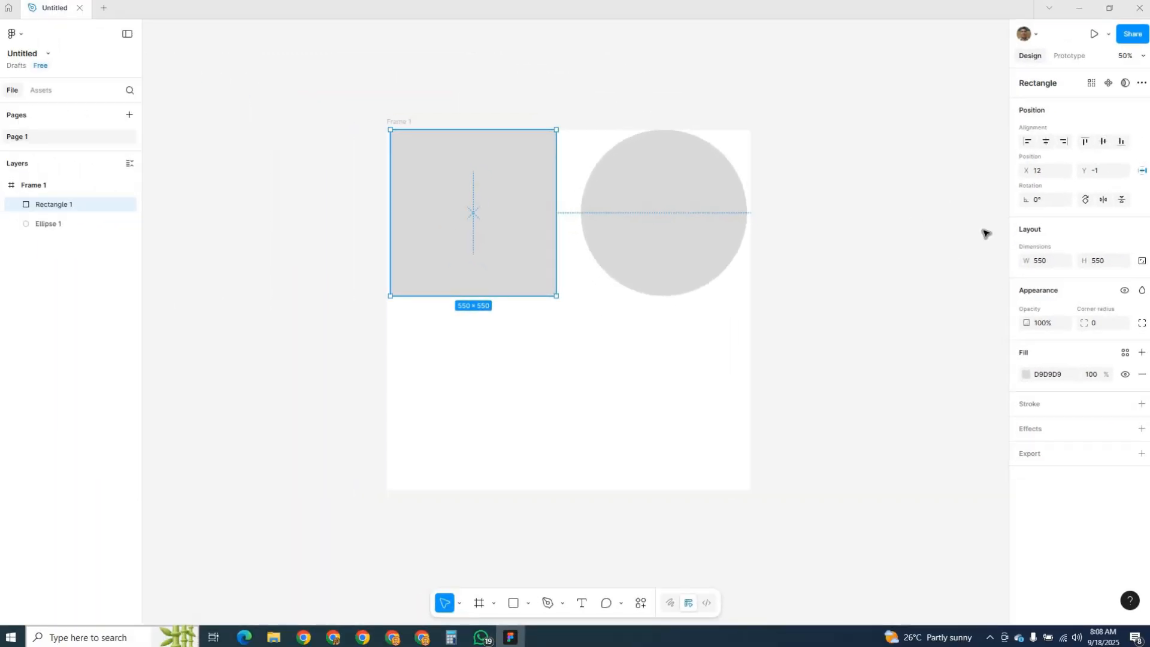
Step: Move the circle to the frame's bottom-right corner and resize the square to 584 × 567
drag(681, 264, 687, 460)
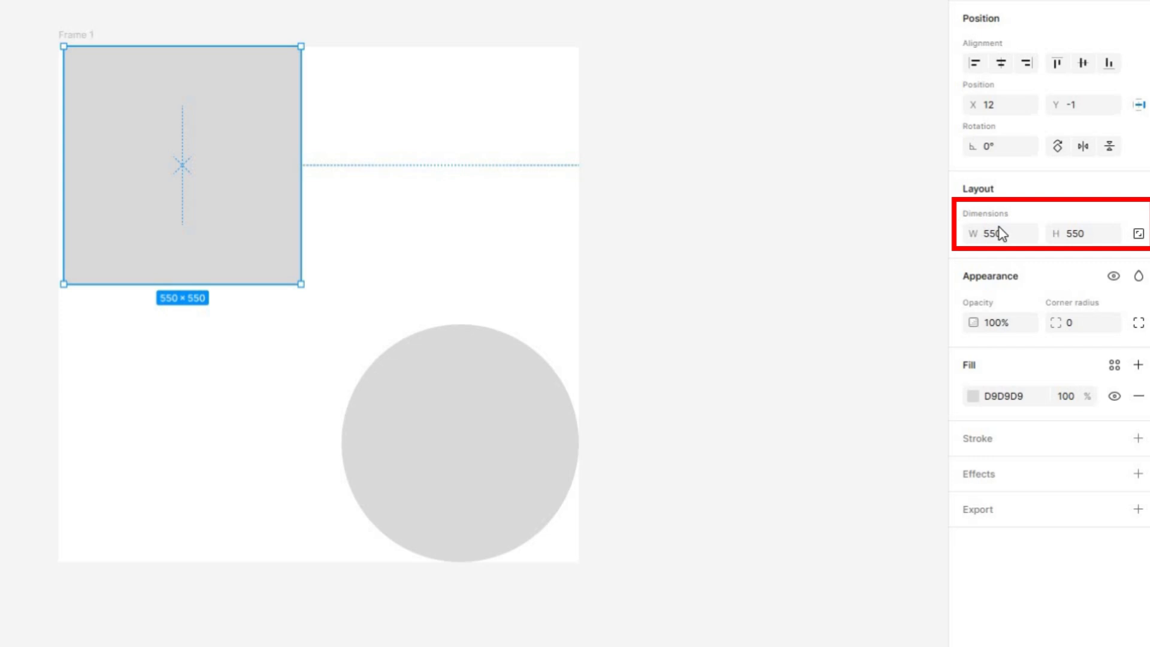
click(1023, 245)
mouse_move(996, 243)
mouse_down()
mouse_move(1026, 243)
mouse_move(1002, 233)
mouse_up()
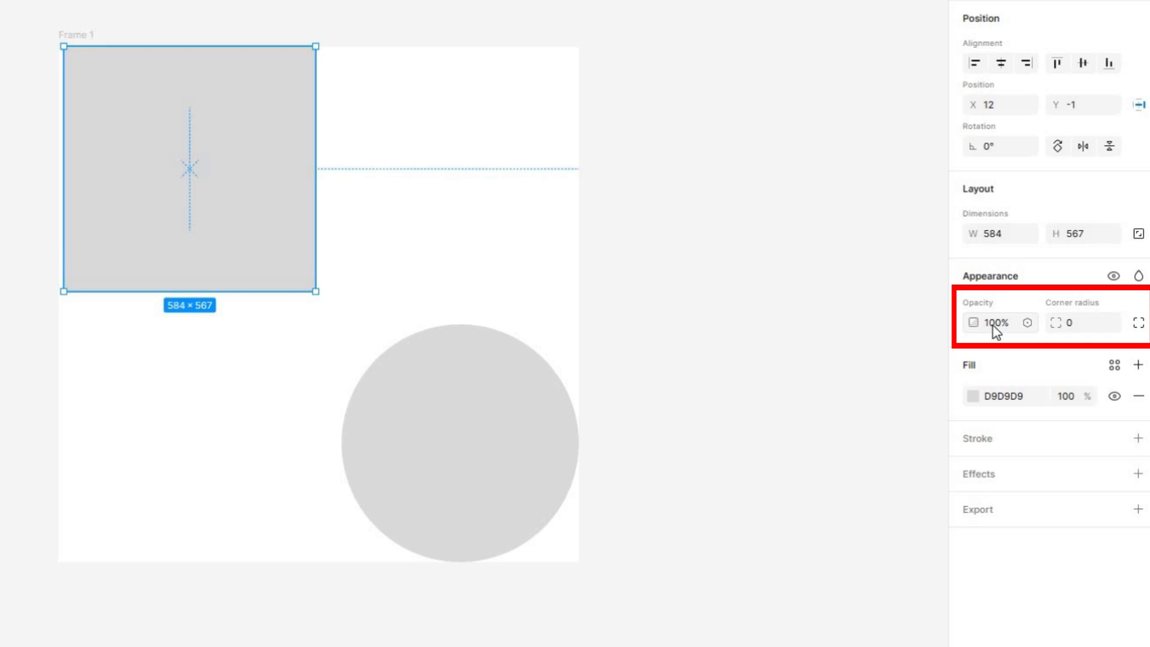
Step: Move the circle so it overlaps the rectangle, and lower the rectangle's opacity to 62%
mouse_move(515, 443)
mouse_down()
mouse_move(429, 182)
mouse_move(405, 180)
mouse_up()
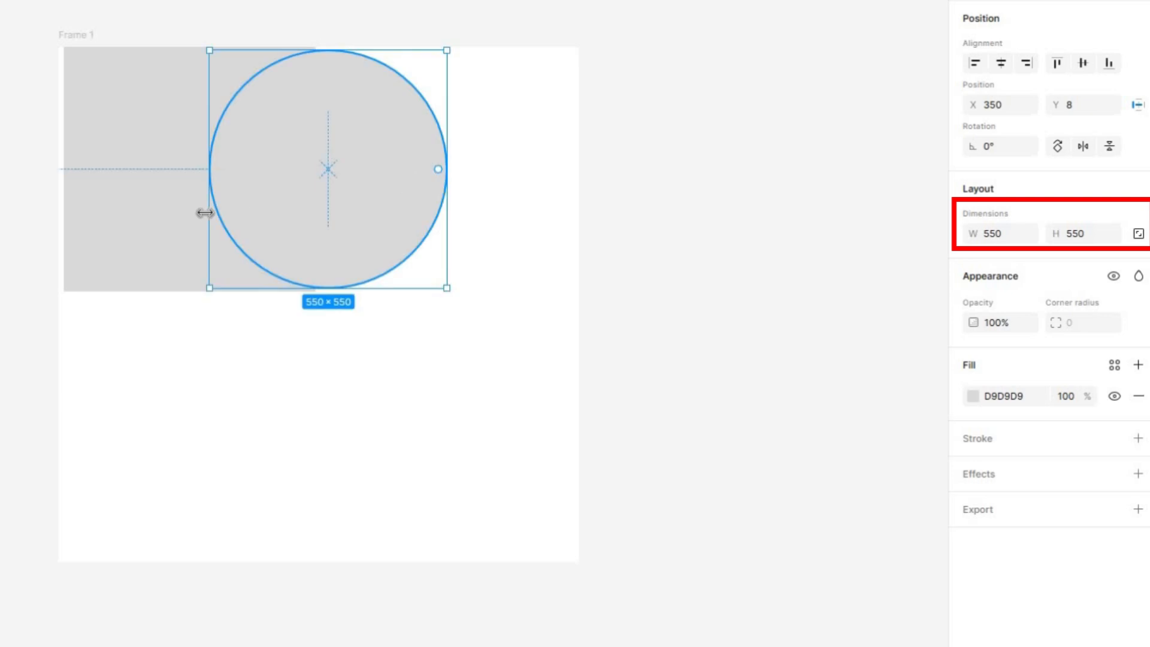
click(159, 213)
mouse_move(975, 322)
mouse_down()
mouse_move(880, 326)
mouse_move(973, 329)
mouse_up()
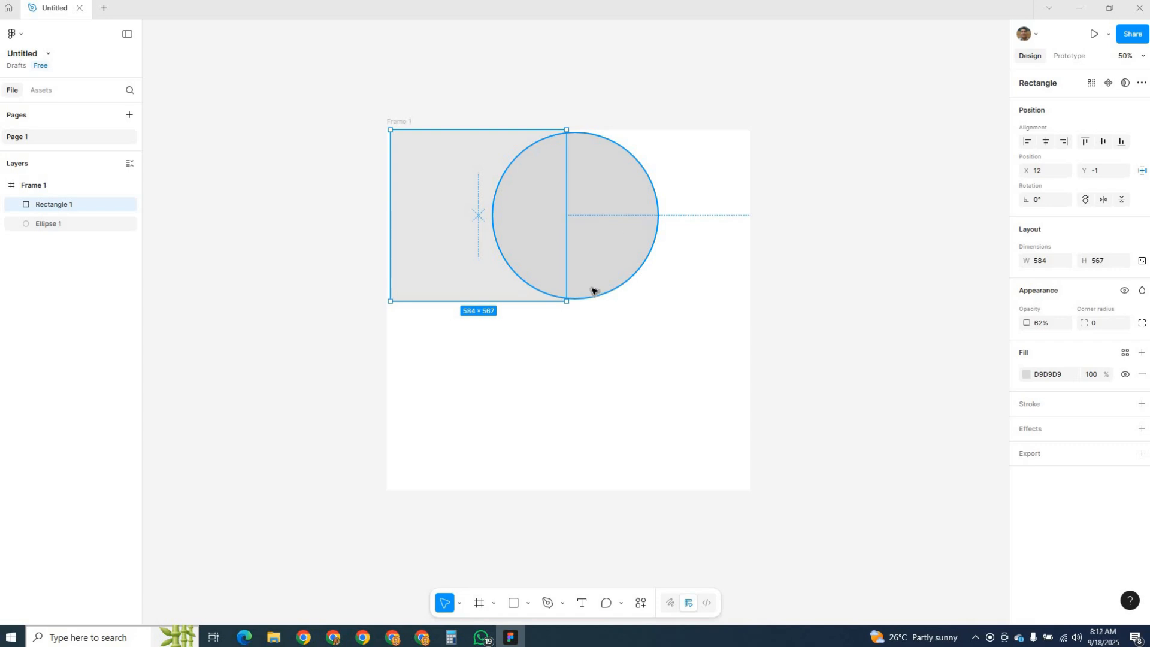
Step: Move the circle down and to the right, clear of the rectangle
key(ctrl+plus)
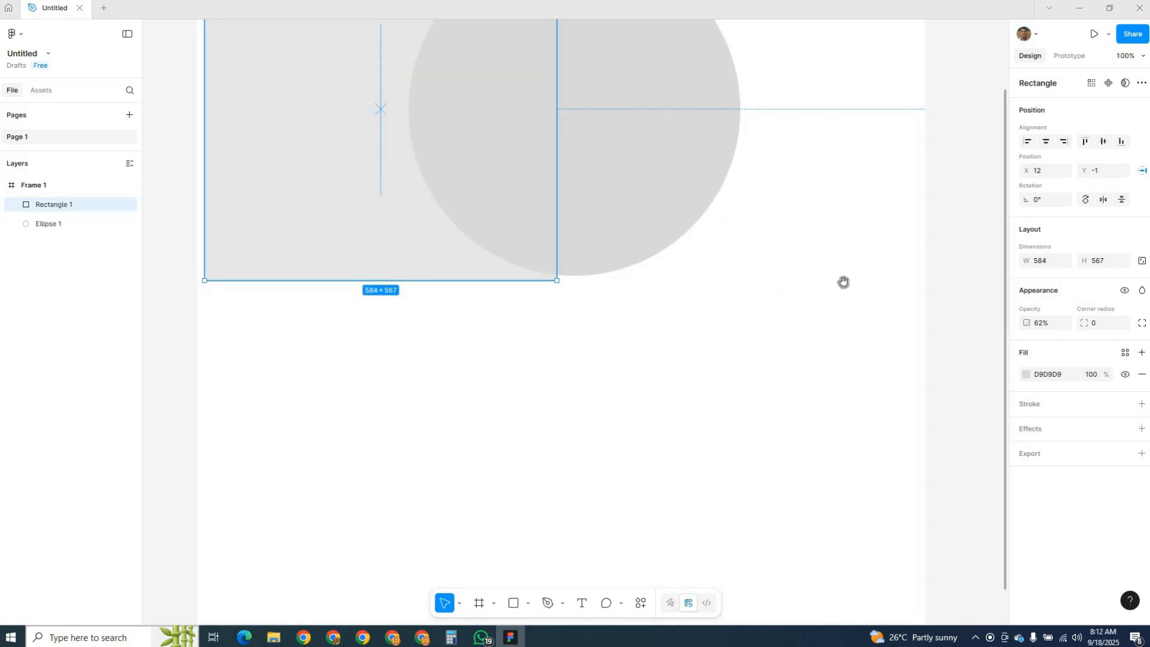
drag(963, 242, 1044, 420)
drag(740, 319, 917, 426)
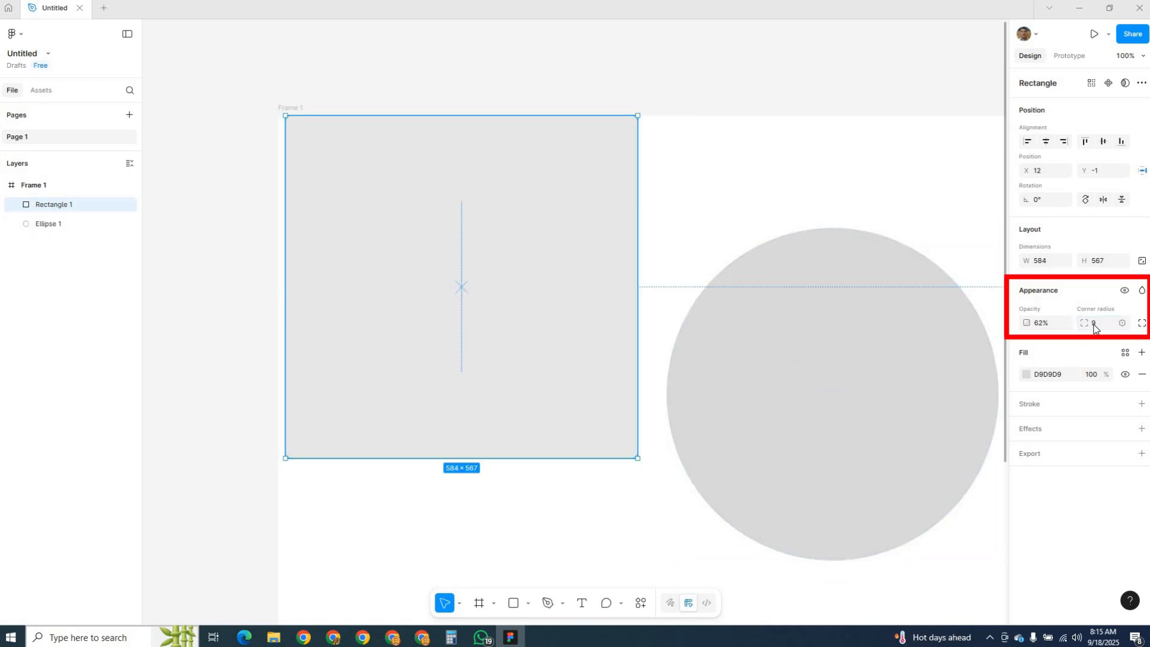
Step: Round all of the rectangle's corners, adjusting the corner radius to 34
click(1093, 323)
text(52)
key(Return)
key(Up)
key(Up)
key(Up)
key(Up)
key(Up)
key(Up)
key(Up)
key(Up)
key(Down)
key(Down)
key(Down)
key(Down)
key(Down)
key(Down)
key(Down)
key(Down)
key(Down)
key(Down)
key(Down)
key(Down)
key(Down)
key(Down)
key(Down)
key(Down)
key(Down)
key(Down)
key(Down)
key(Down)
Step: Round the rectangle's top-right corner individually to a radius of 60, and increase the top-left corner radius to about match it
drag(626, 128, 621, 139)
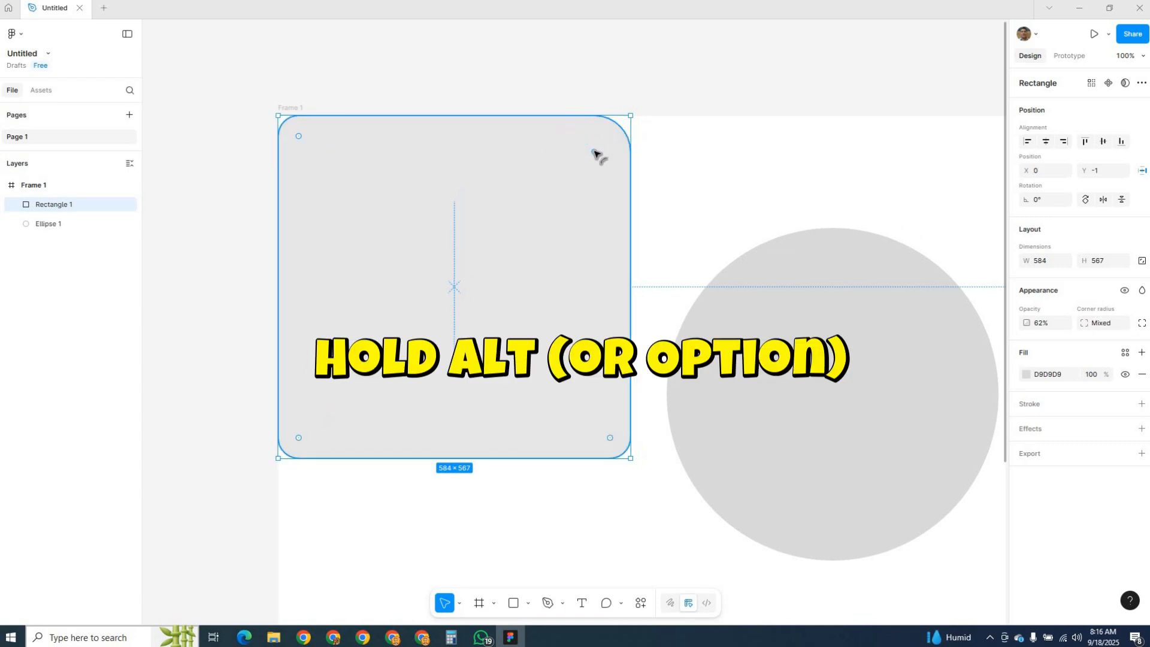
mouse_move(594, 153)
mouse_down()
mouse_move(600, 163)
mouse_move(573, 181)
mouse_move(600, 148)
mouse_up()
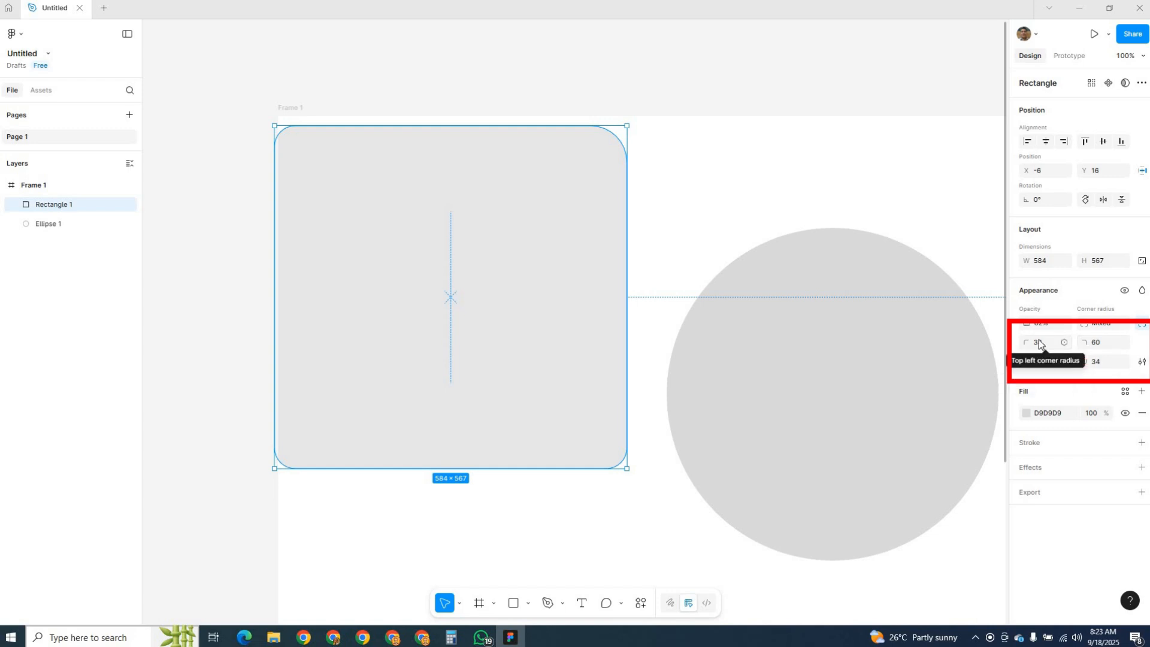
drag(1026, 342, 998, 341)
drag(1078, 340, 181, 342)
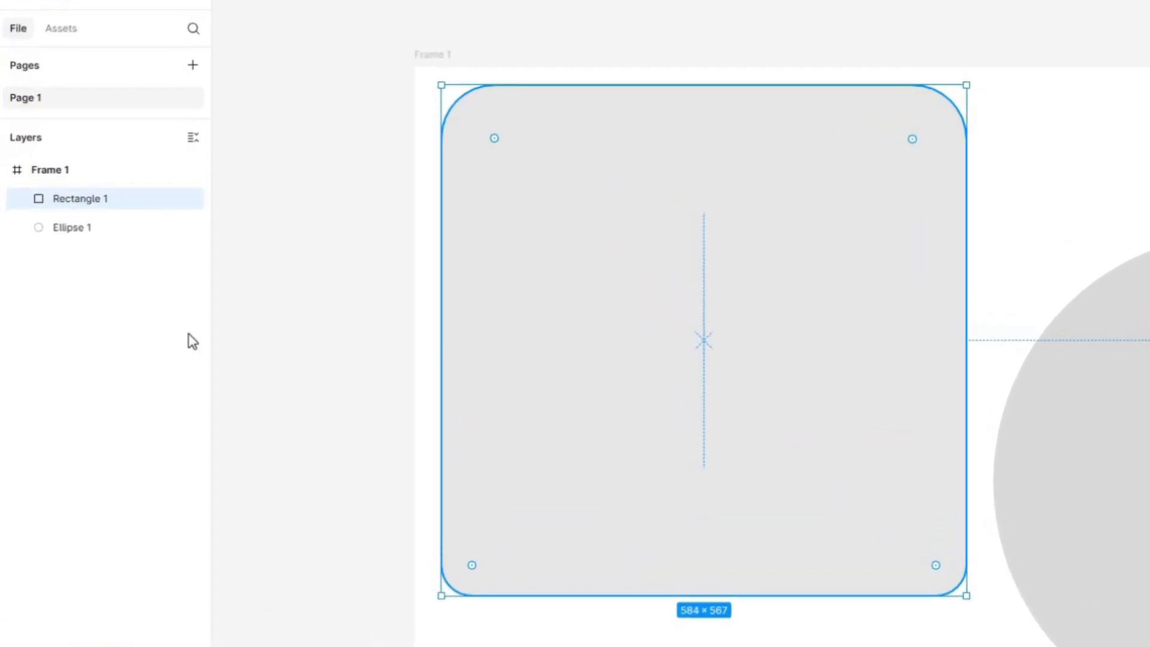
Step: Hide and reshow the Rectangle 1 layer, and lock it and try to move the rectangle
mouse_move(158, 197)
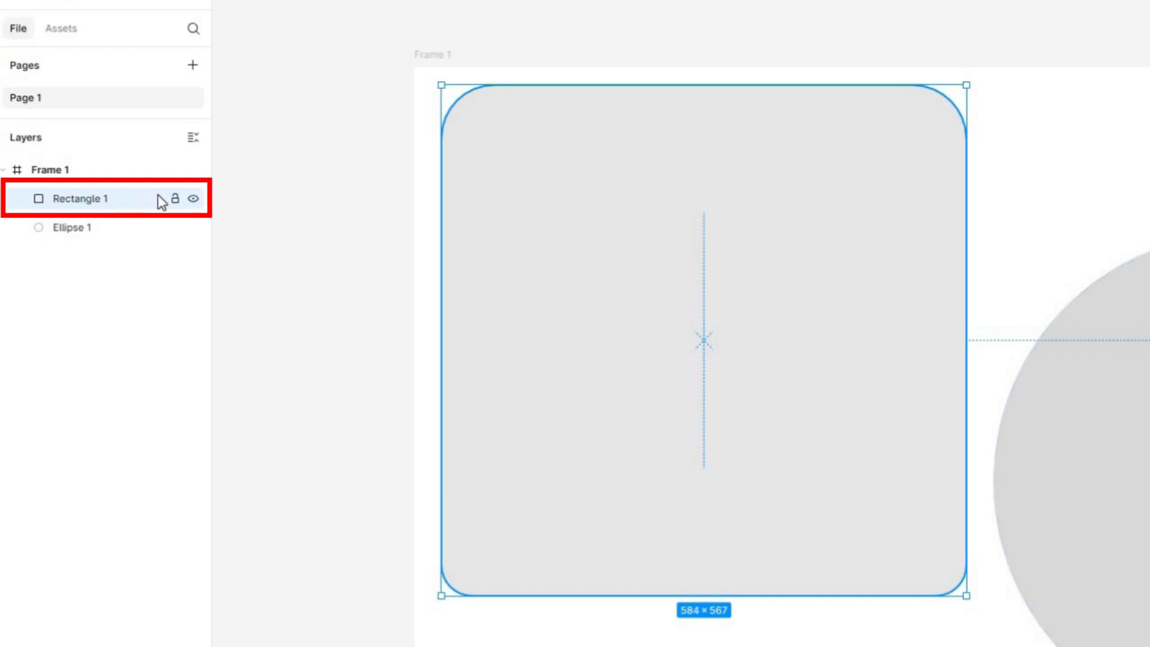
click(193, 199)
click(193, 200)
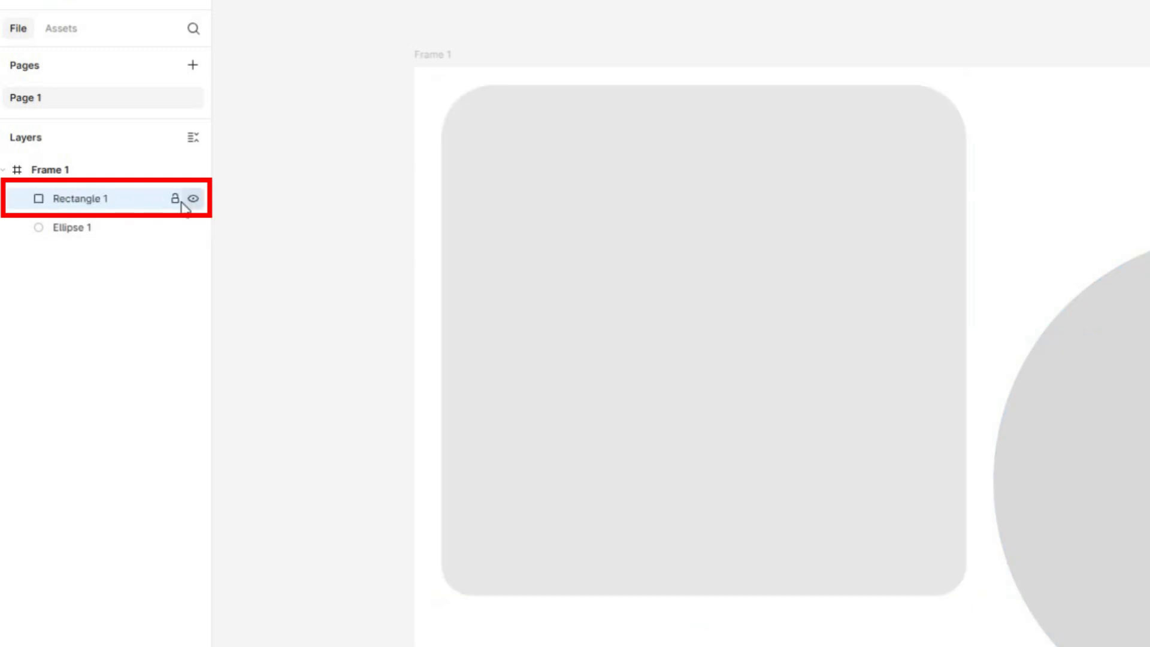
click(175, 200)
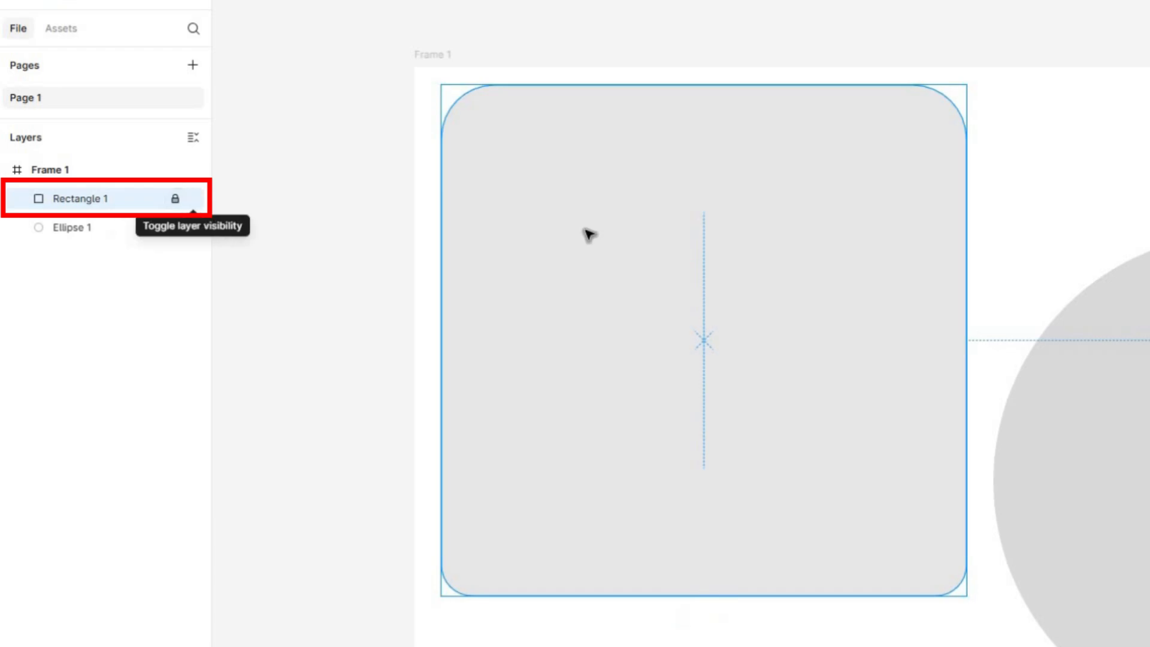
mouse_move(584, 229)
mouse_down()
mouse_move(686, 276)
mouse_move(709, 363)
mouse_move(963, 163)
mouse_up()
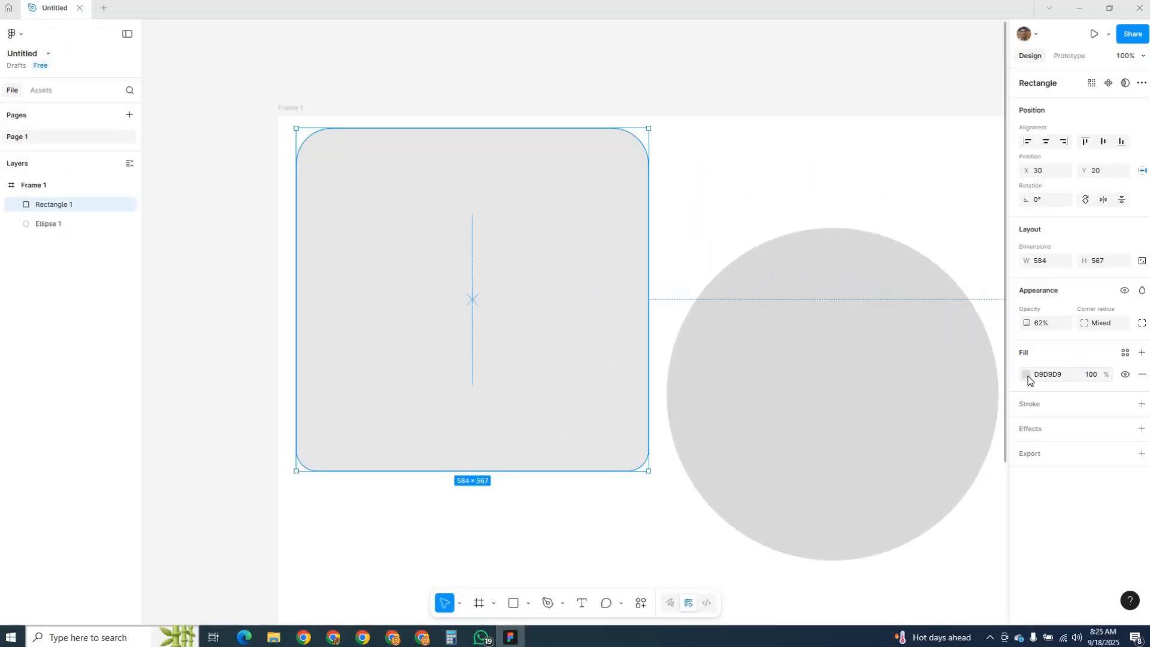
Step: Try the gradient, pattern, image and video fill types on the rectangle, and return it to a solid fill
click(1026, 375)
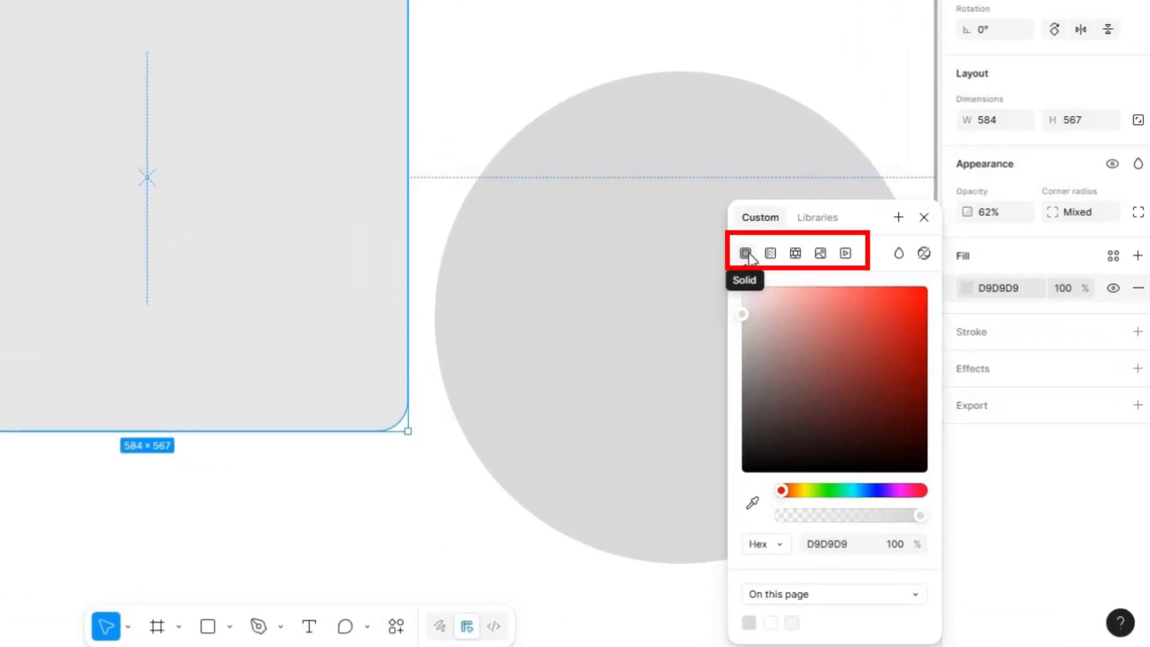
click(771, 254)
click(795, 253)
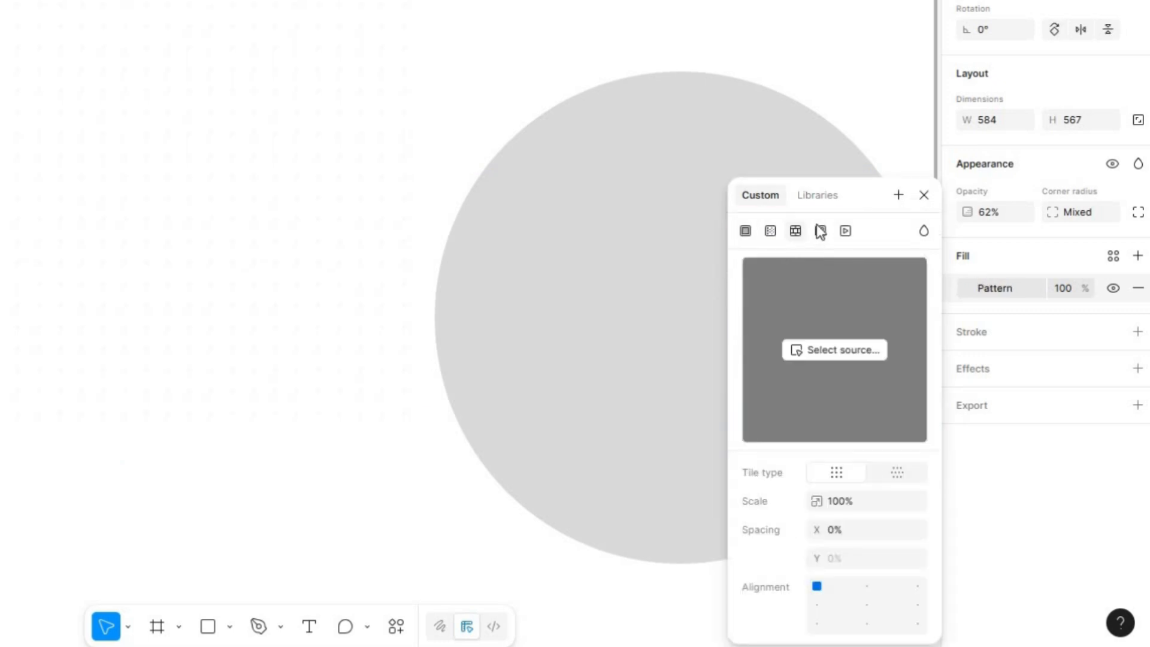
click(824, 233)
click(847, 183)
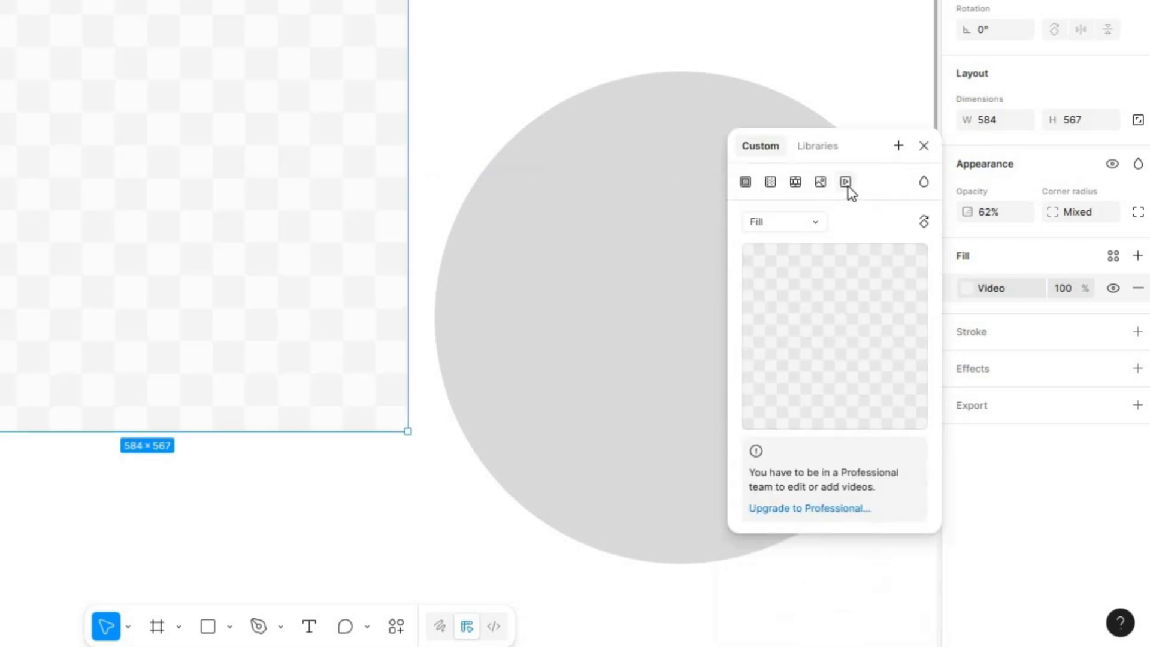
click(818, 187)
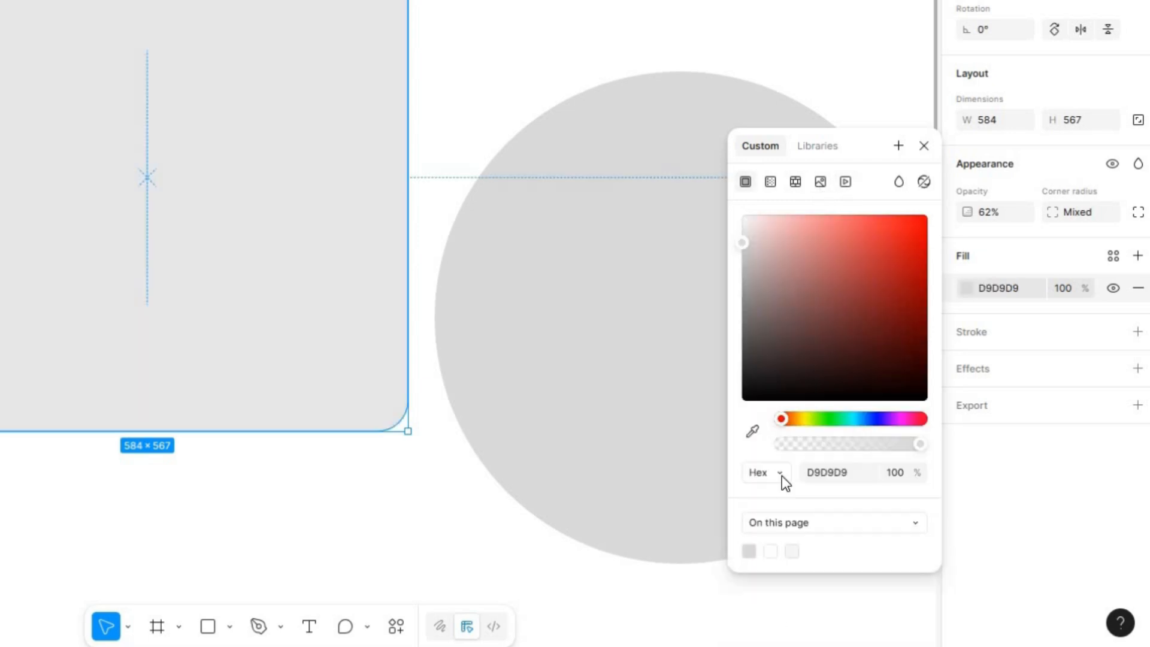
Step: Review the colour formats keeping Hex, try the eyedropper, and set the rectangle's solid fill to blue 1A74E9
click(780, 474)
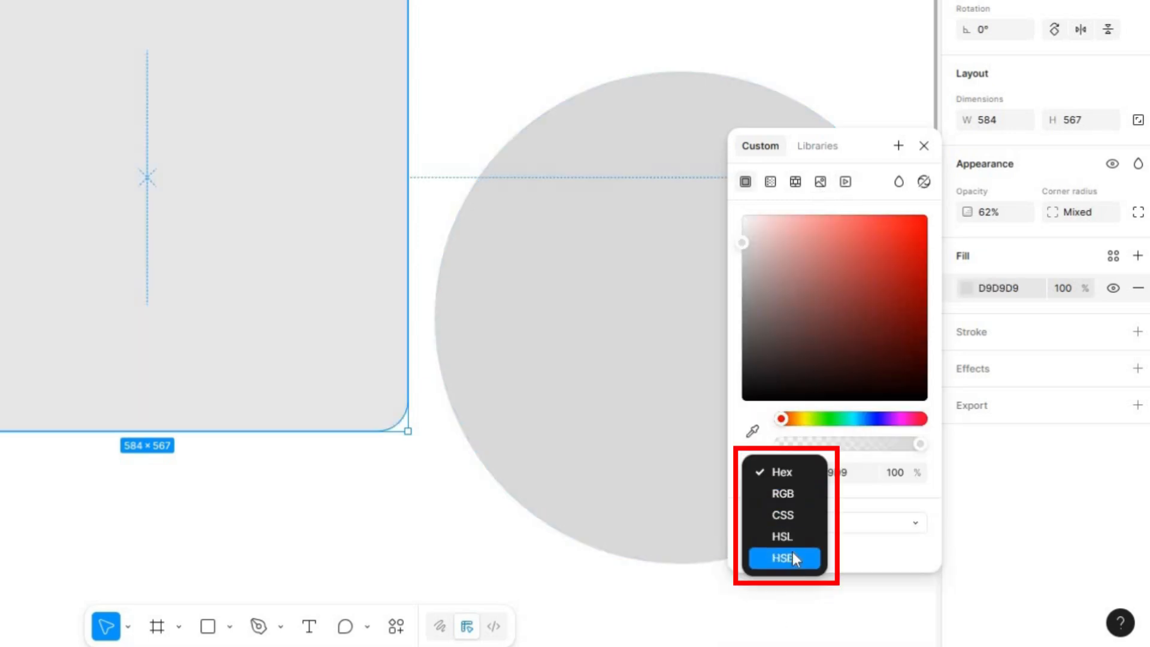
click(785, 472)
click(757, 434)
click(754, 433)
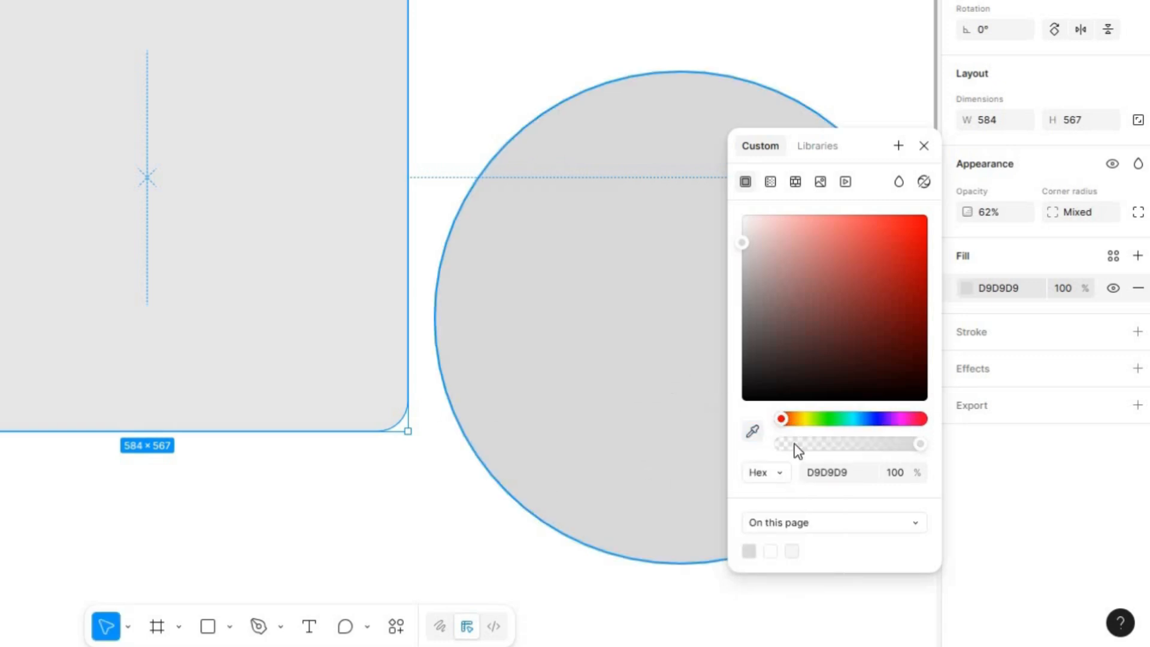
click(865, 420)
drag(742, 243, 907, 239)
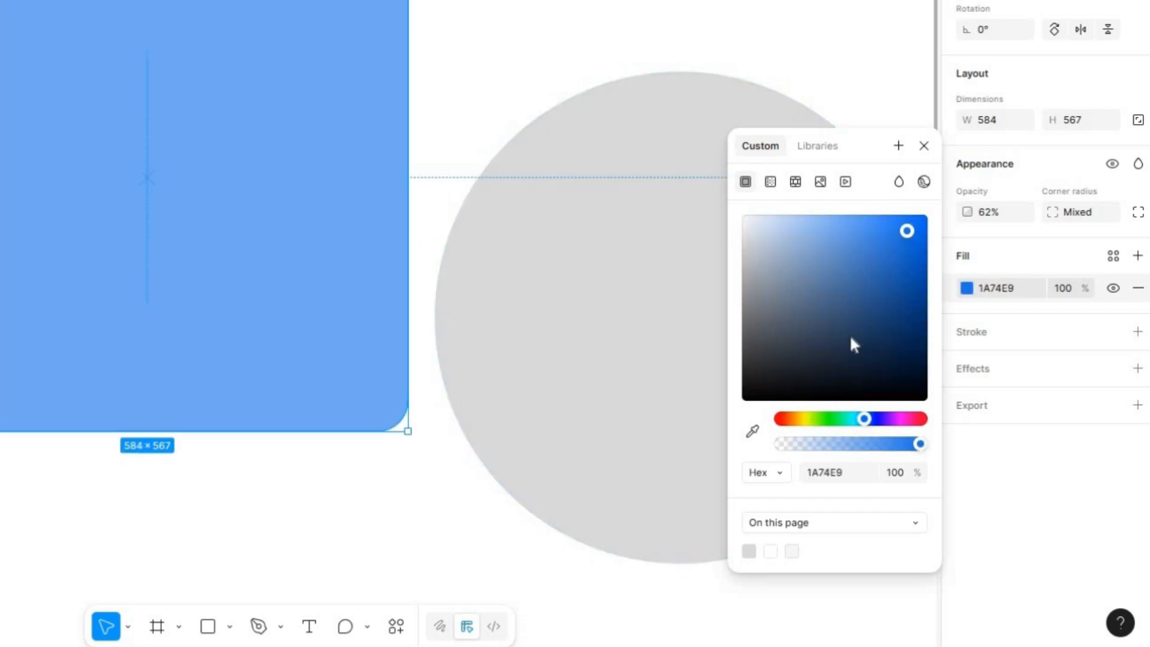
Step: Change the rectangle's fill to a gradient, try the Radial, Angular and Diamond types, and return to Linear
click(770, 182)
click(808, 223)
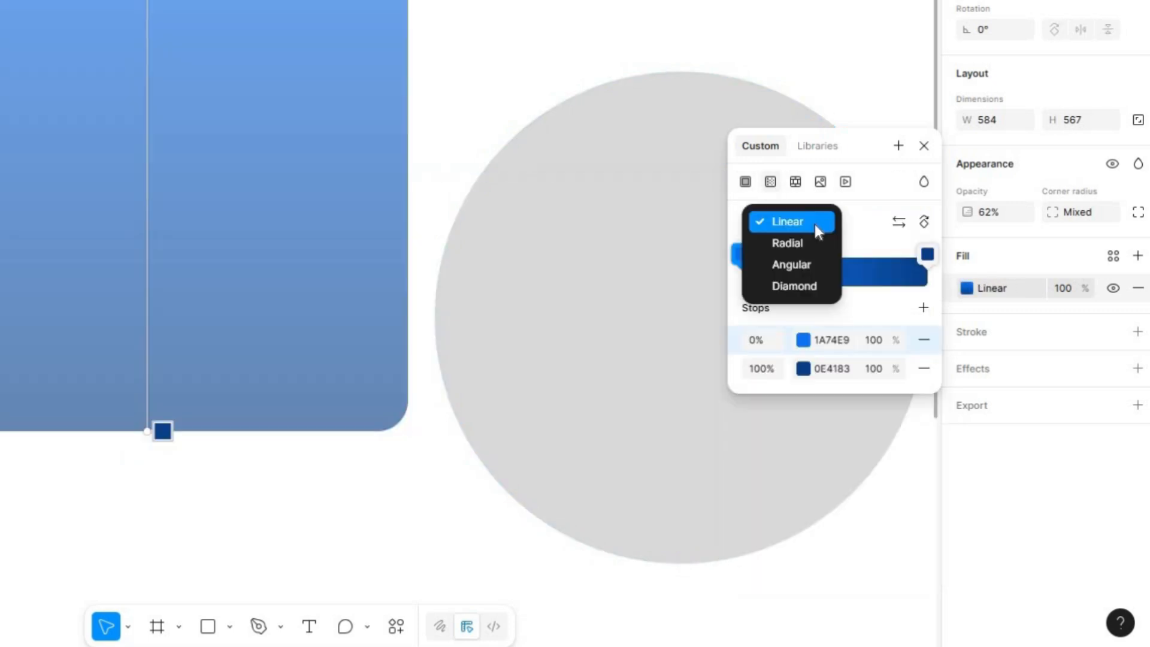
click(798, 242)
click(809, 230)
click(808, 243)
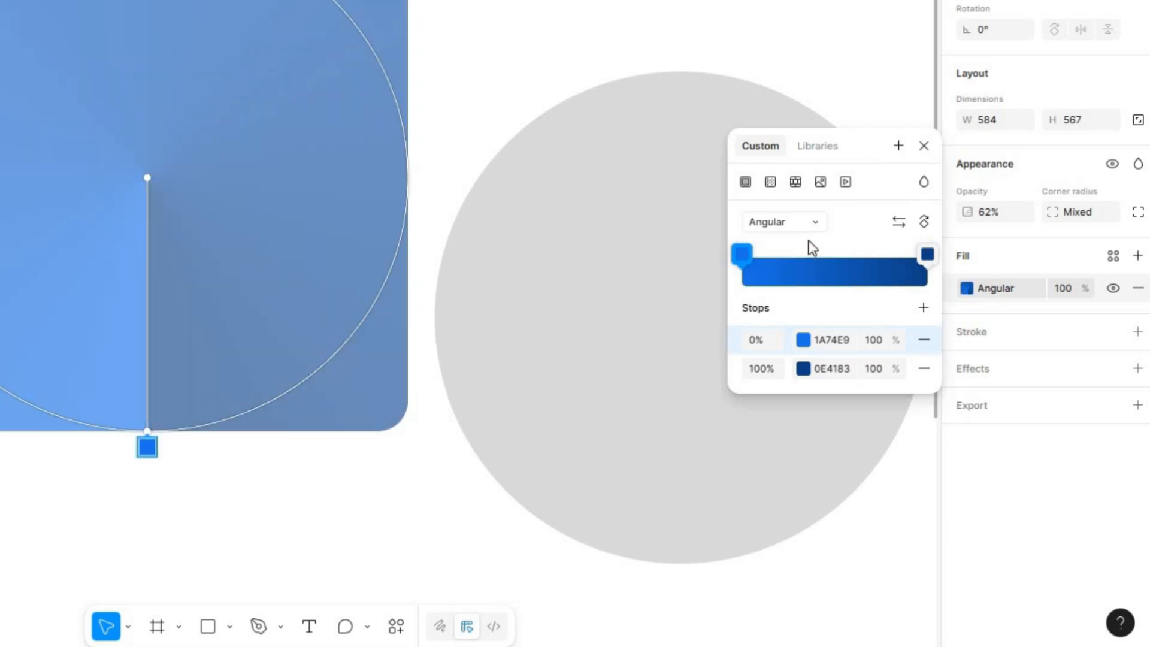
click(818, 221)
click(811, 243)
click(816, 223)
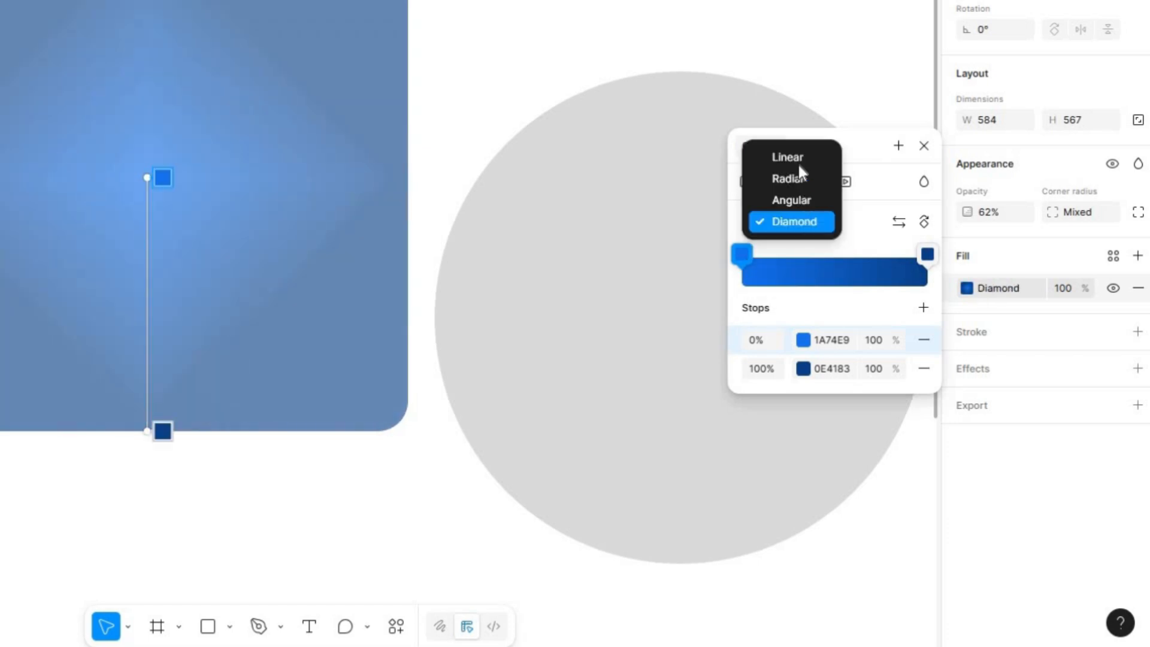
click(799, 156)
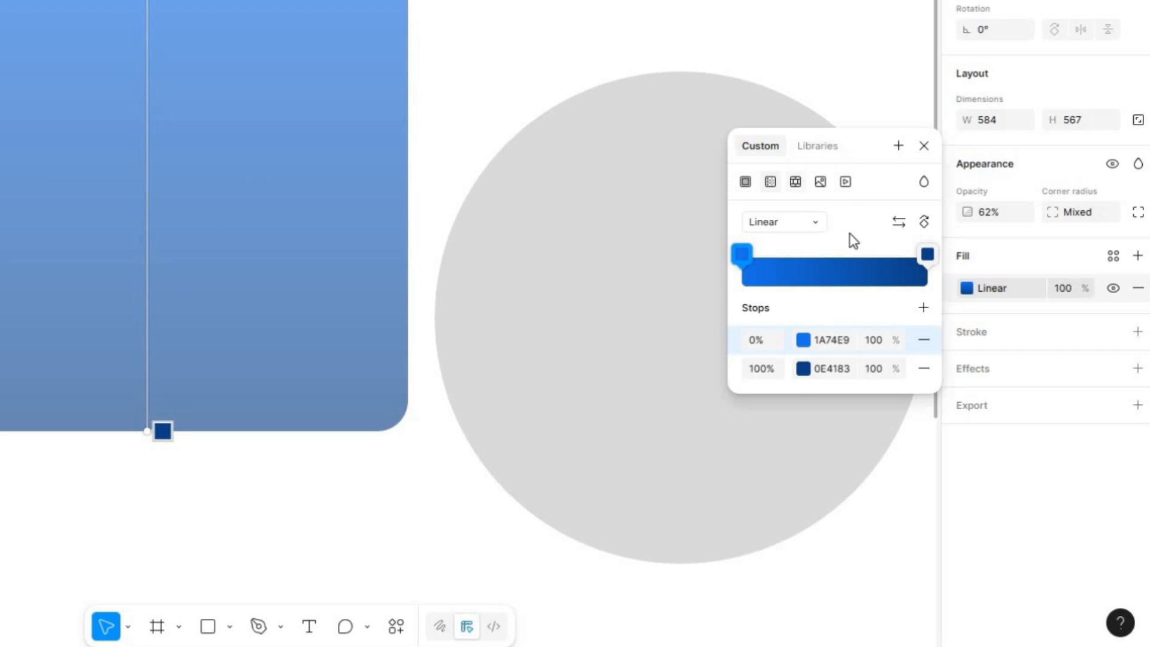
Step: Move the gradient's dark end stop to 96% and add a middle stop at 70% with 73% opacity
mouse_move(927, 254)
mouse_down()
mouse_move(825, 254)
mouse_move(920, 255)
mouse_up()
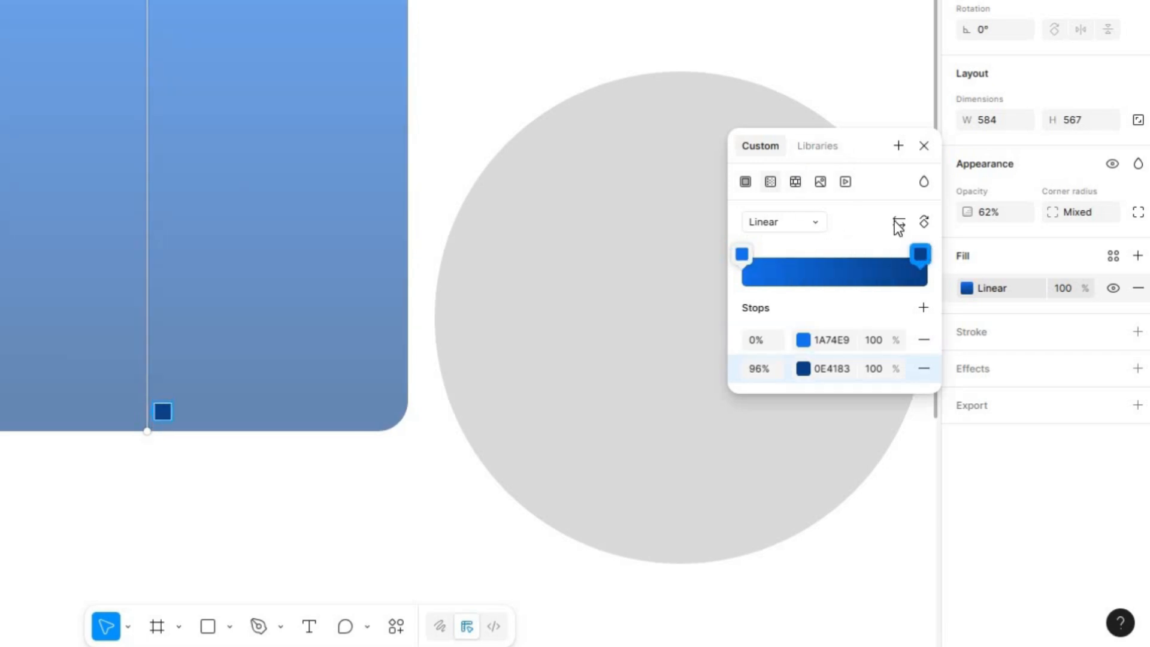
drag(829, 257, 872, 398)
mouse_move(894, 511)
mouse_down()
mouse_move(807, 515)
mouse_move(895, 513)
mouse_up()
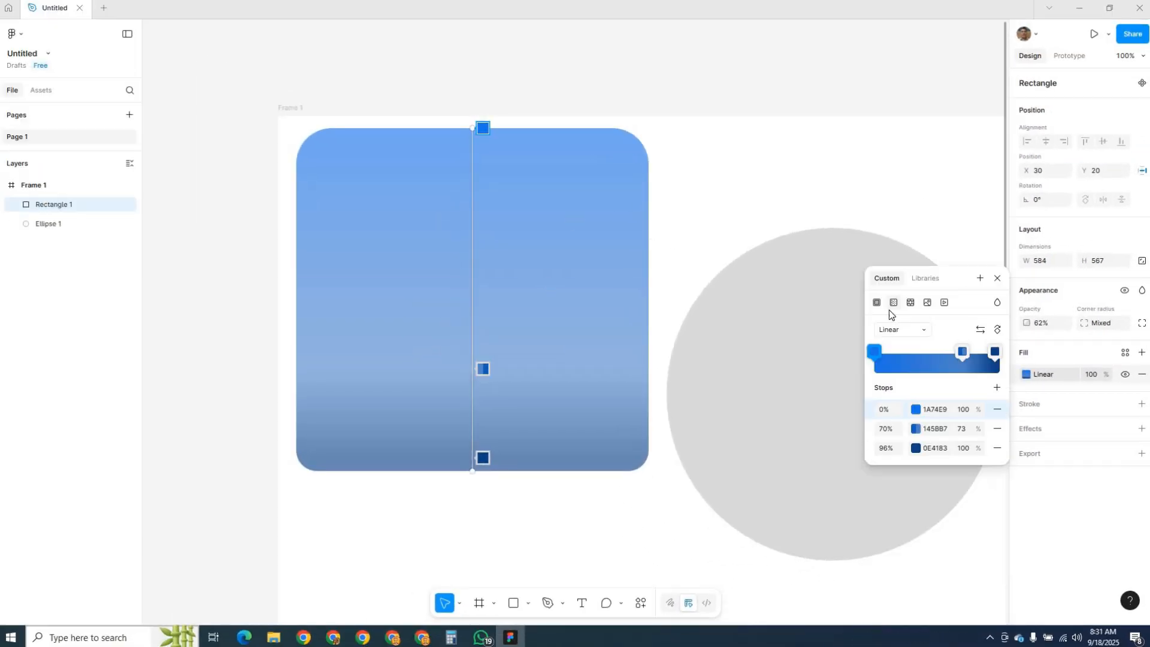
Step: Try filling the rectangle with the uploaded How 2 Guide Tech logo image, and undo the image fill
click(900, 271)
click(911, 389)
double_click(236, 35)
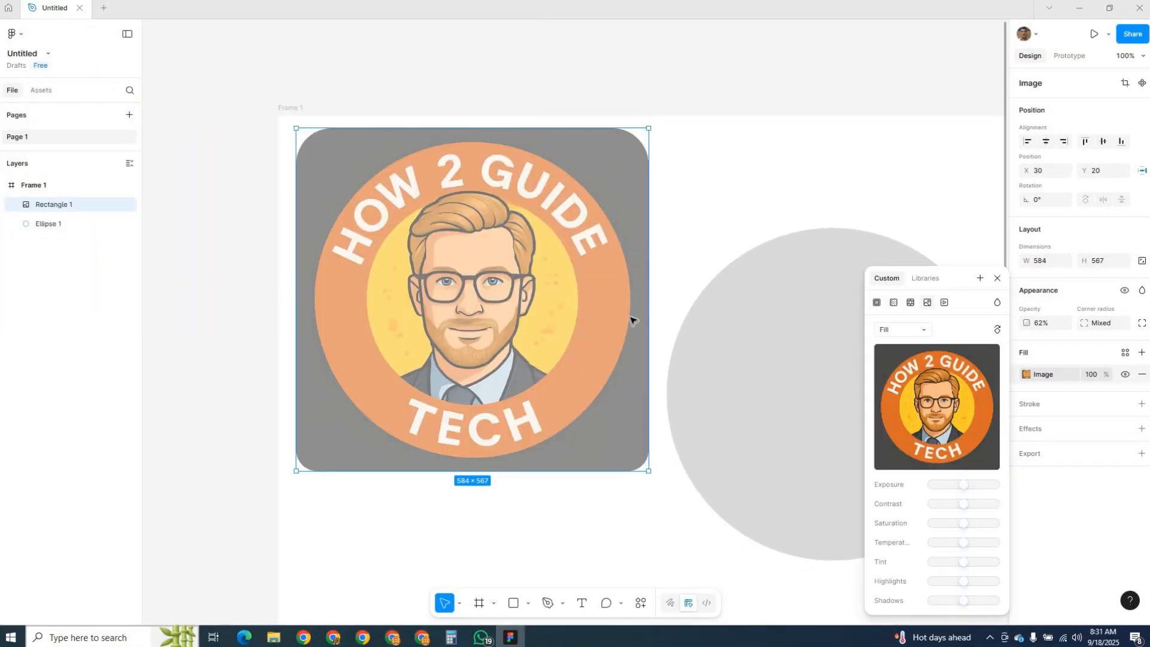
key(ctrl+z)
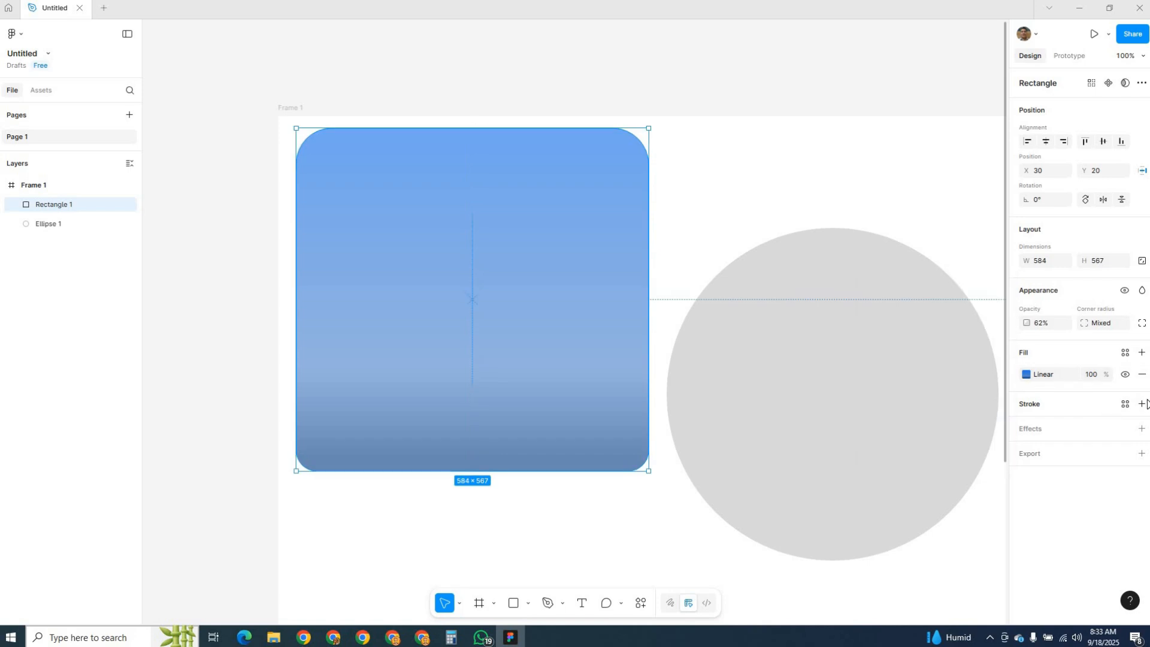
Step: Add a stroke to the rectangle with a weight of 30, positioned outside the shape
click(1141, 405)
click(1081, 453)
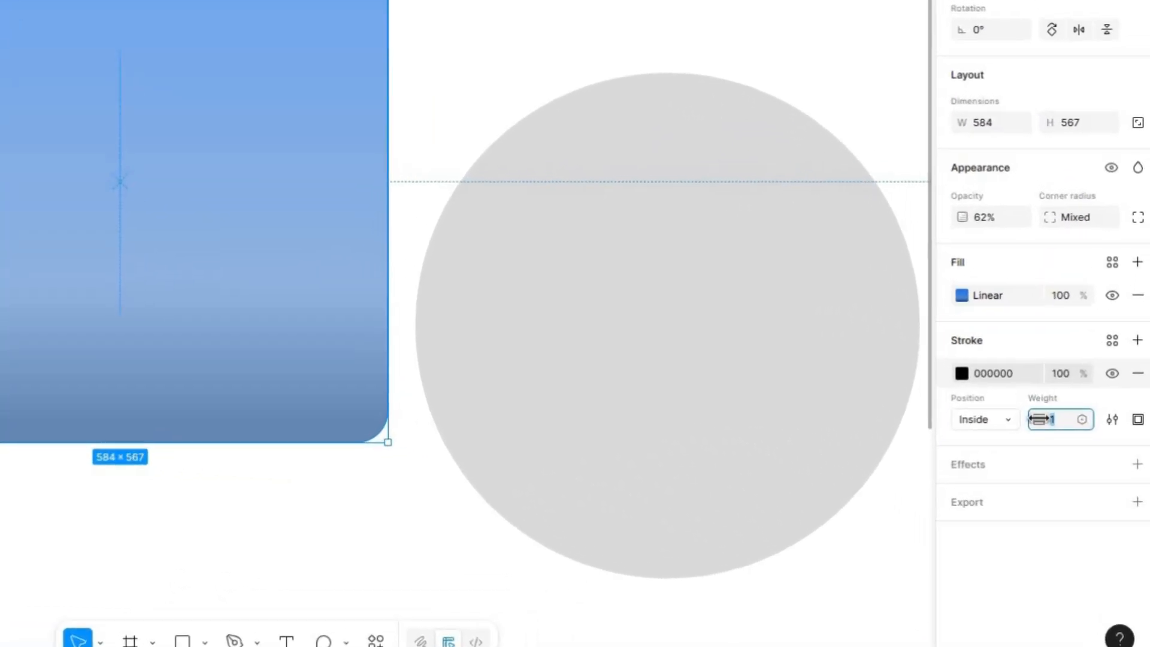
drag(1020, 419, 1092, 418)
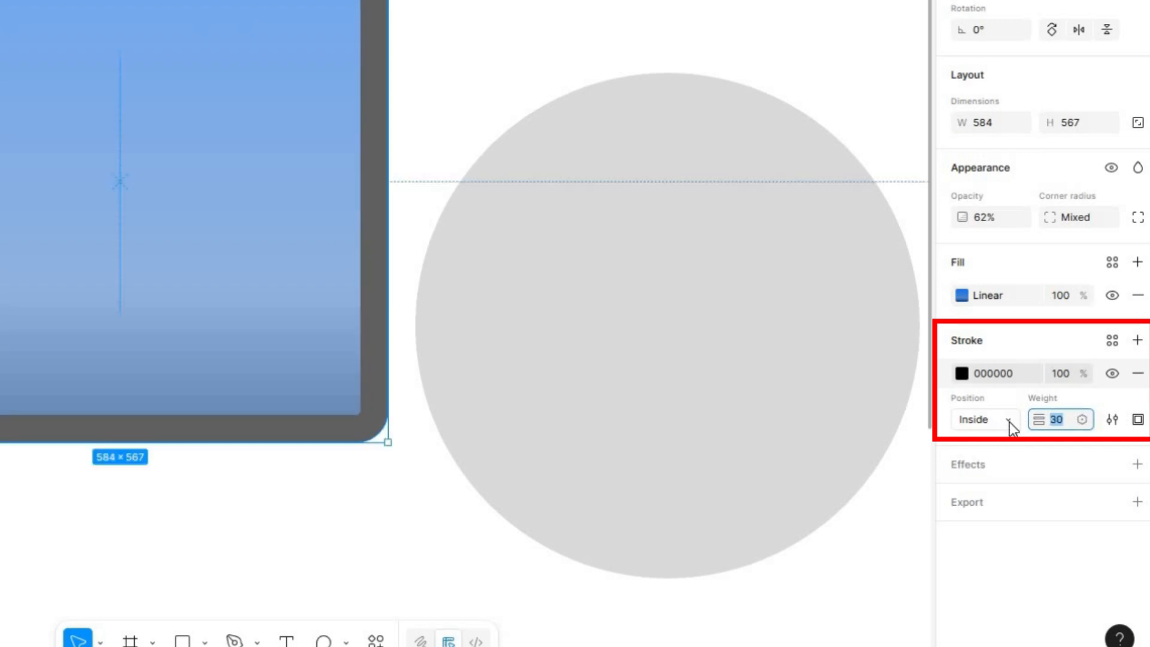
click(1008, 421)
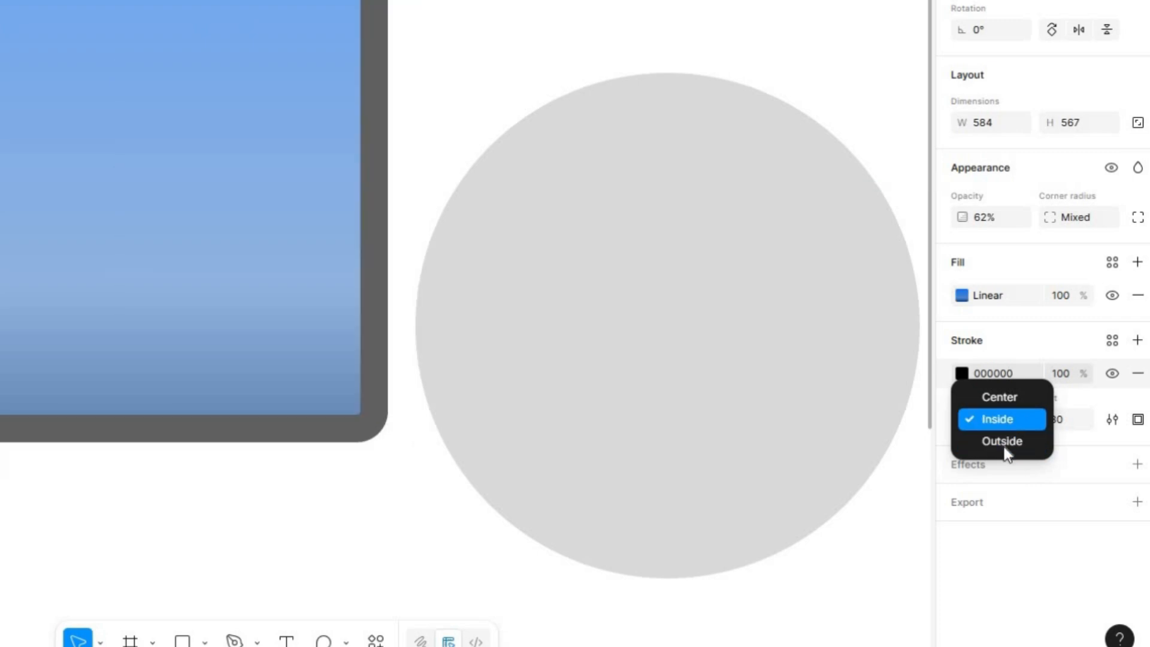
click(1004, 449)
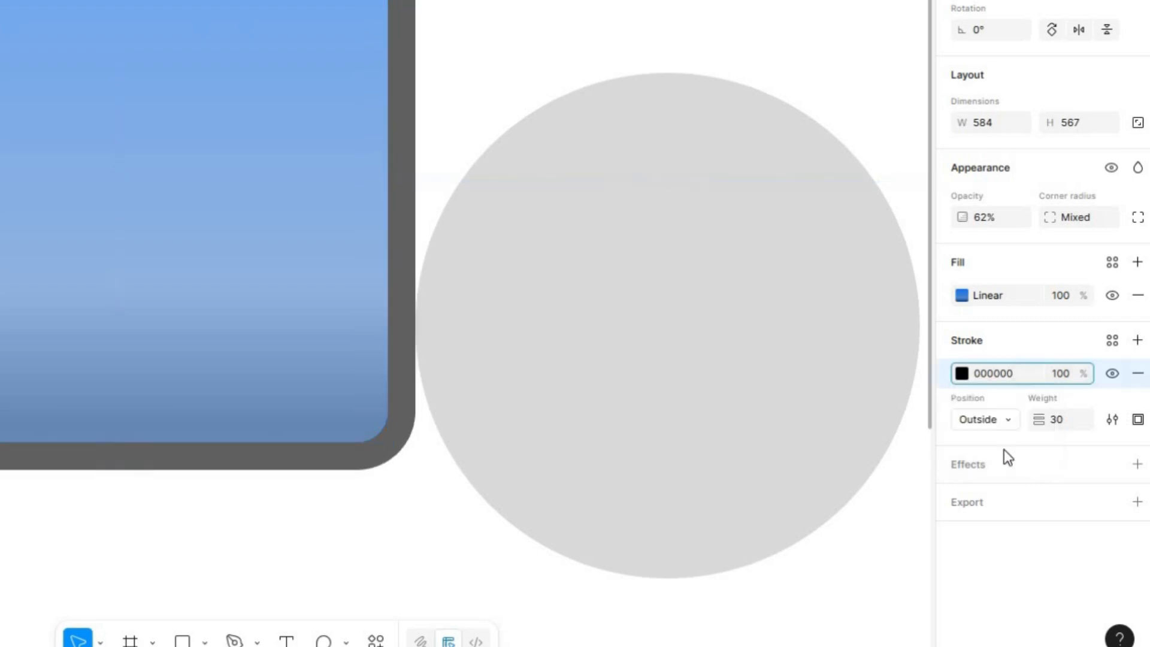
Step: Colour the rectangle's stroke green 88F579, try the gradient and image types on it, and return to a solid stroke
click(962, 373)
mouse_move(732, 484)
mouse_down()
mouse_move(799, 451)
mouse_move(920, 298)
mouse_move(827, 308)
mouse_up()
click(816, 503)
click(760, 259)
click(811, 260)
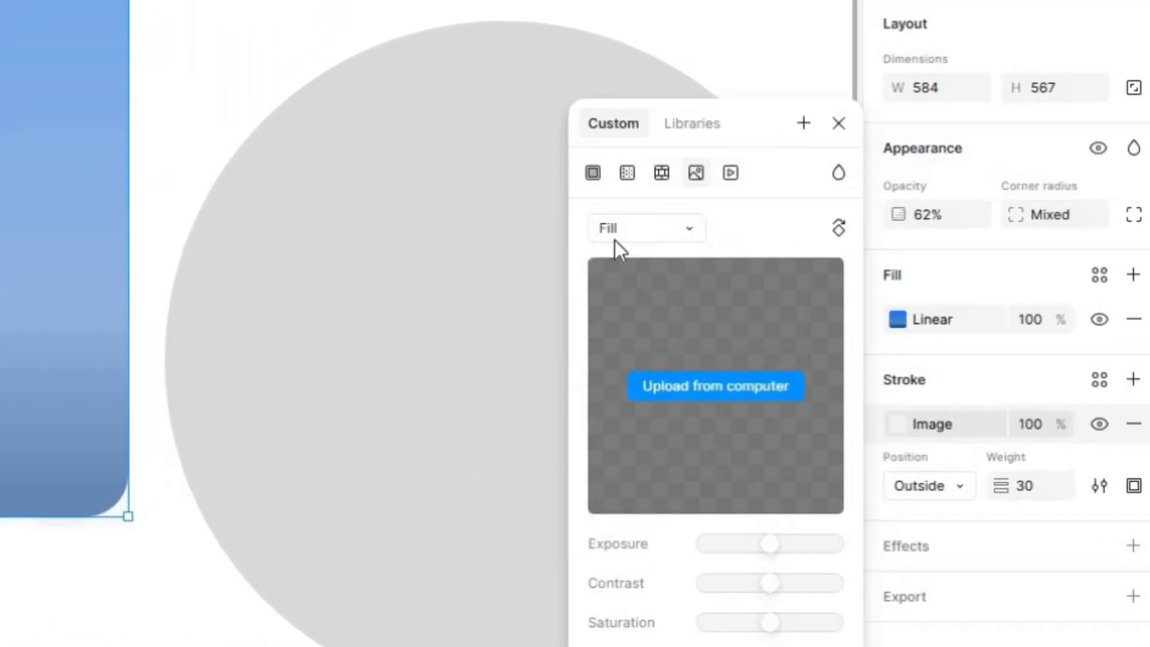
click(593, 173)
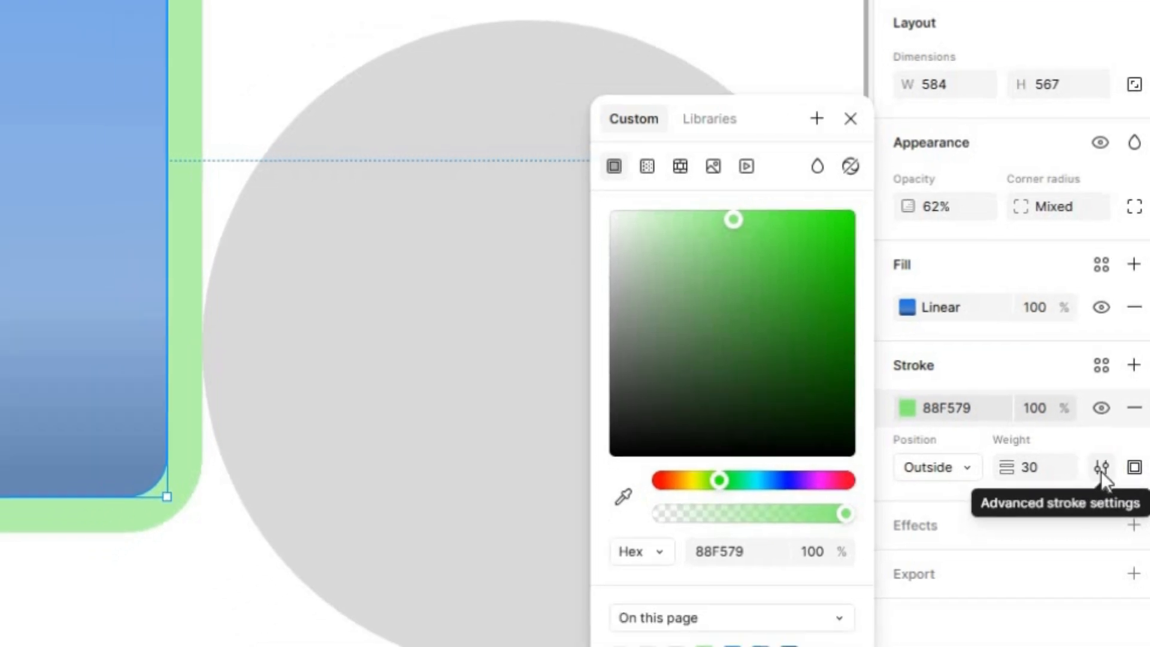
Step: Make the rectangle's stroke dashed, with a dash length of 49 and a gap of 10
click(1097, 496)
click(816, 585)
click(896, 488)
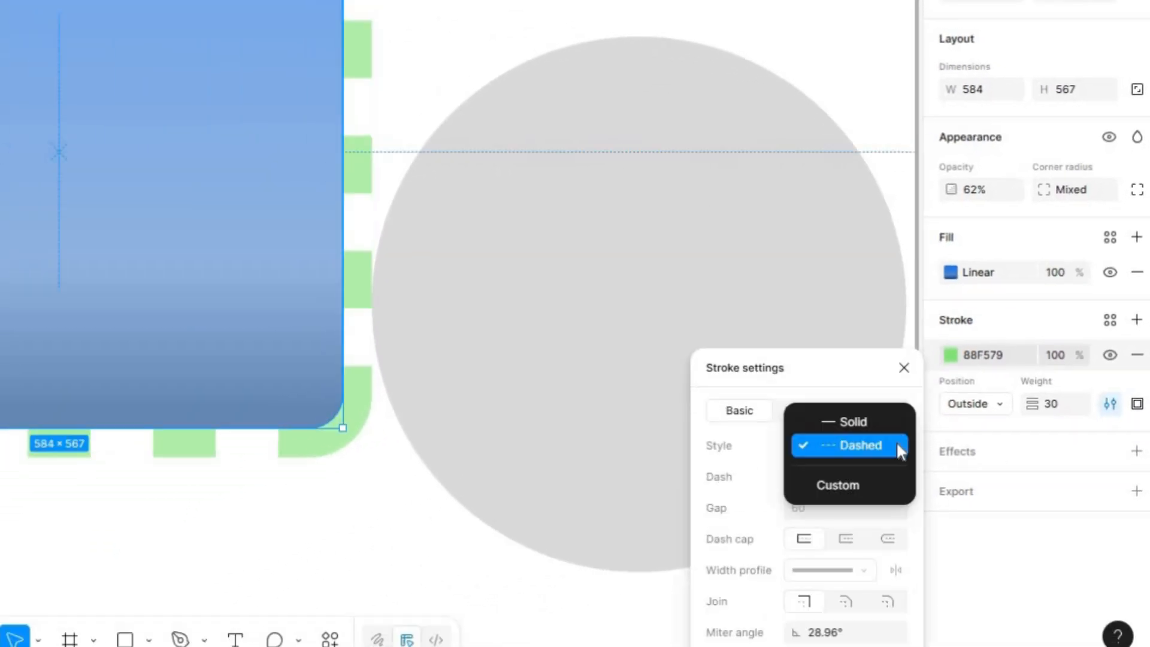
click(806, 478)
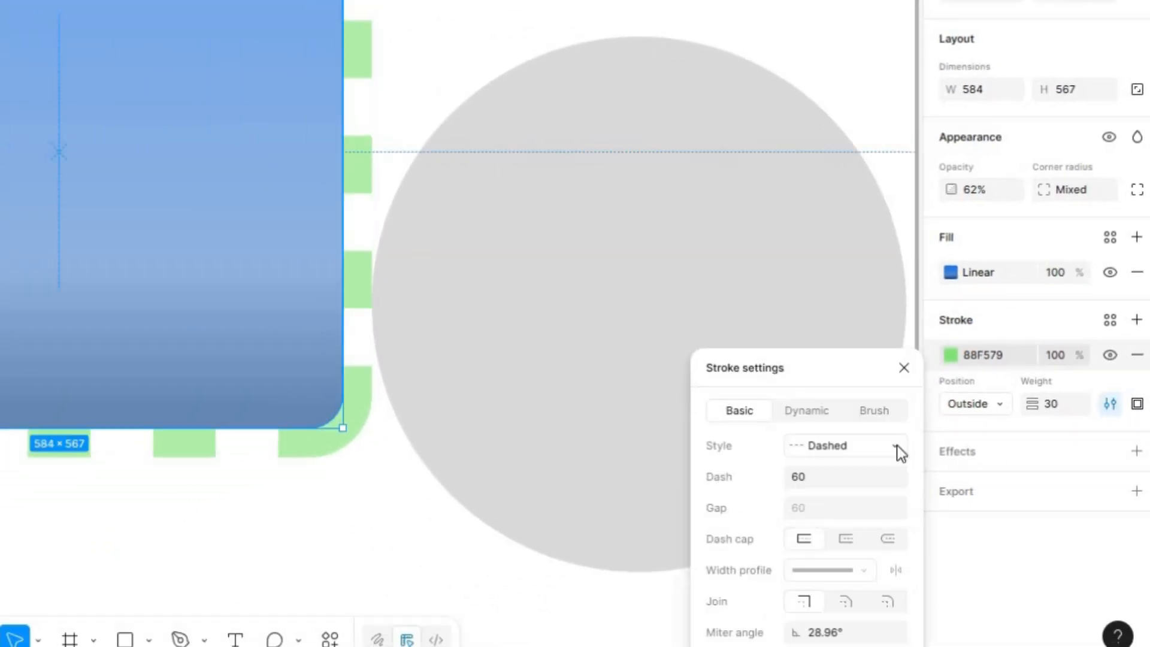
text(49)
click(809, 508)
text(10)
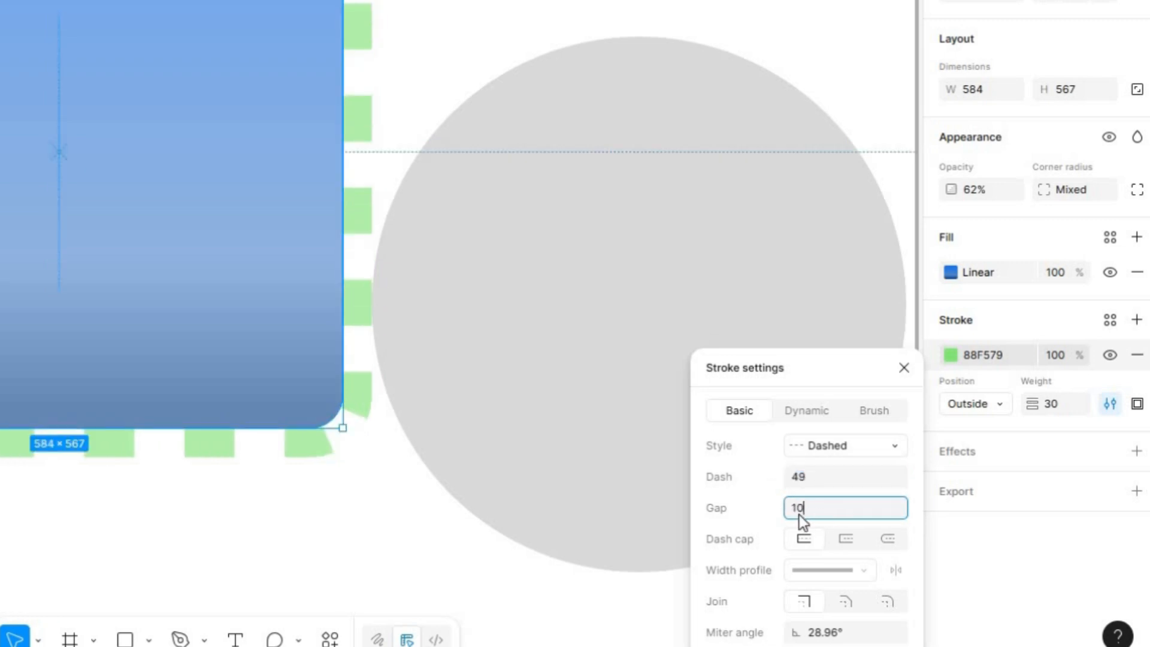
key(Return)
Step: Compare the dash cap options on the stroke, and try gaps of 3 and 2 between the dashes
click(846, 539)
click(888, 541)
click(804, 539)
click(800, 512)
text(3)
click(849, 541)
click(803, 539)
click(809, 508)
text(2)
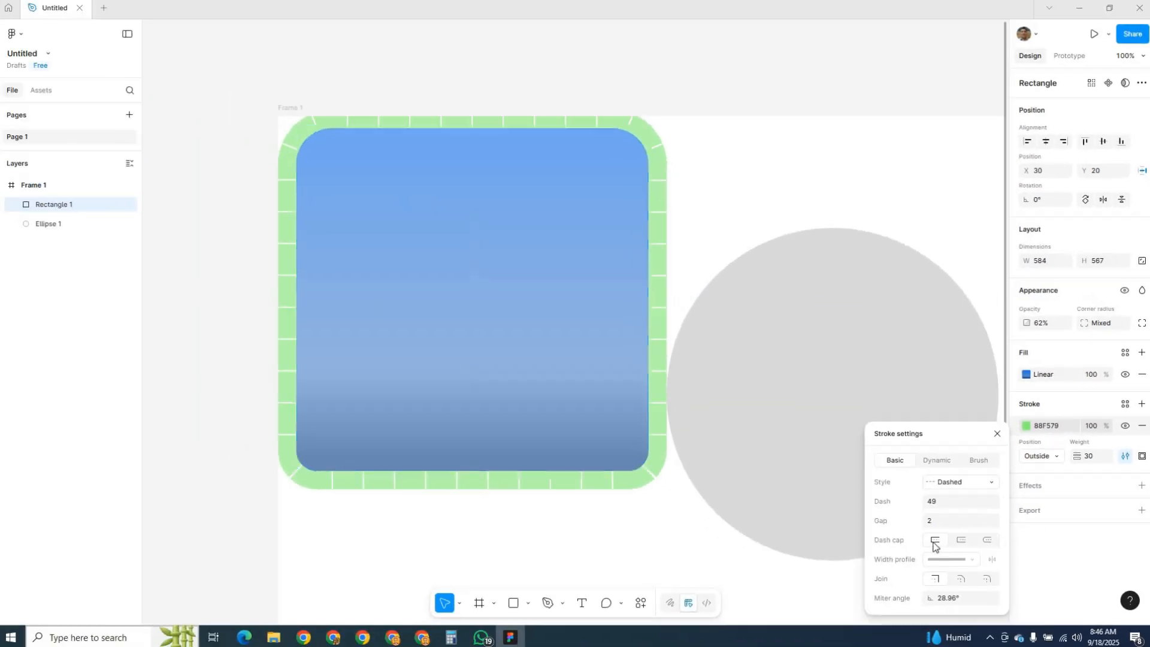
Step: Set the stroke's gap to 0 with round dash caps, keeping the miter join
click(933, 523)
text(0)
click(987, 541)
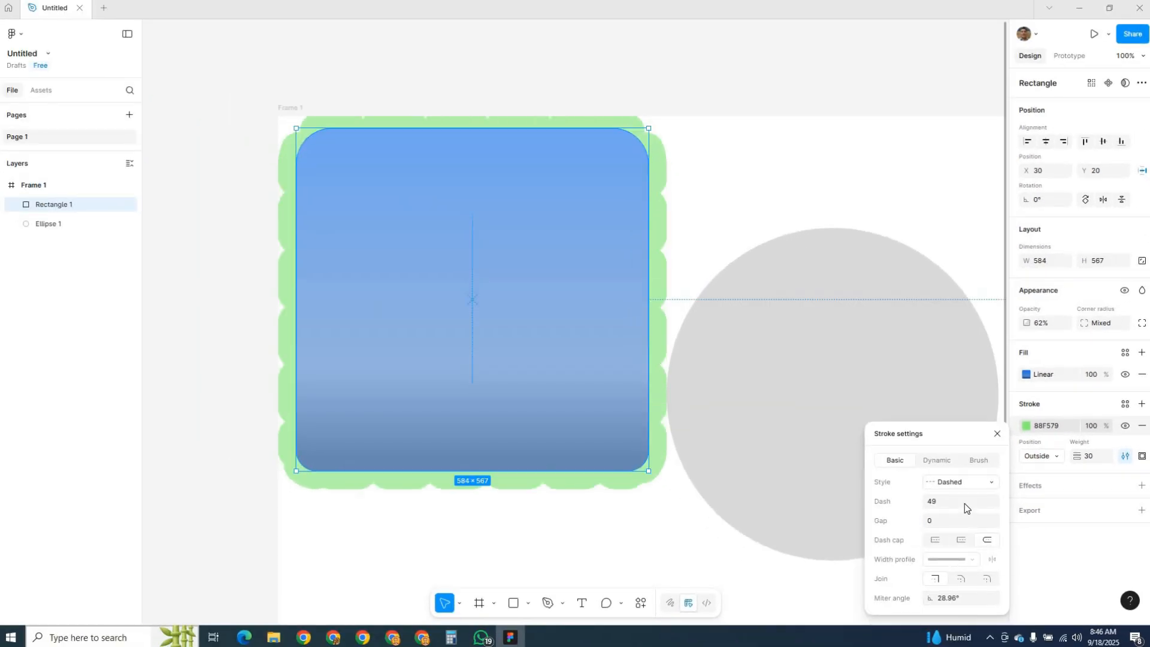
click(934, 581)
click(934, 580)
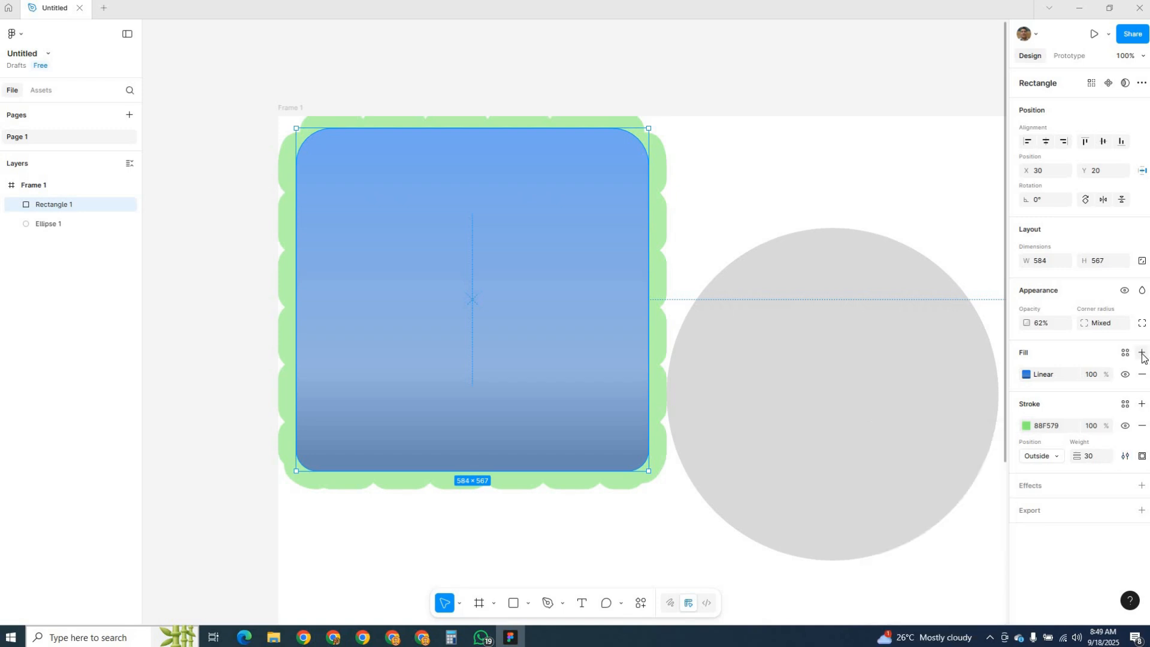
Step: Add a second fill over the rectangle's gradient in red FF0A0A at 59% opacity
click(1143, 357)
click(1025, 375)
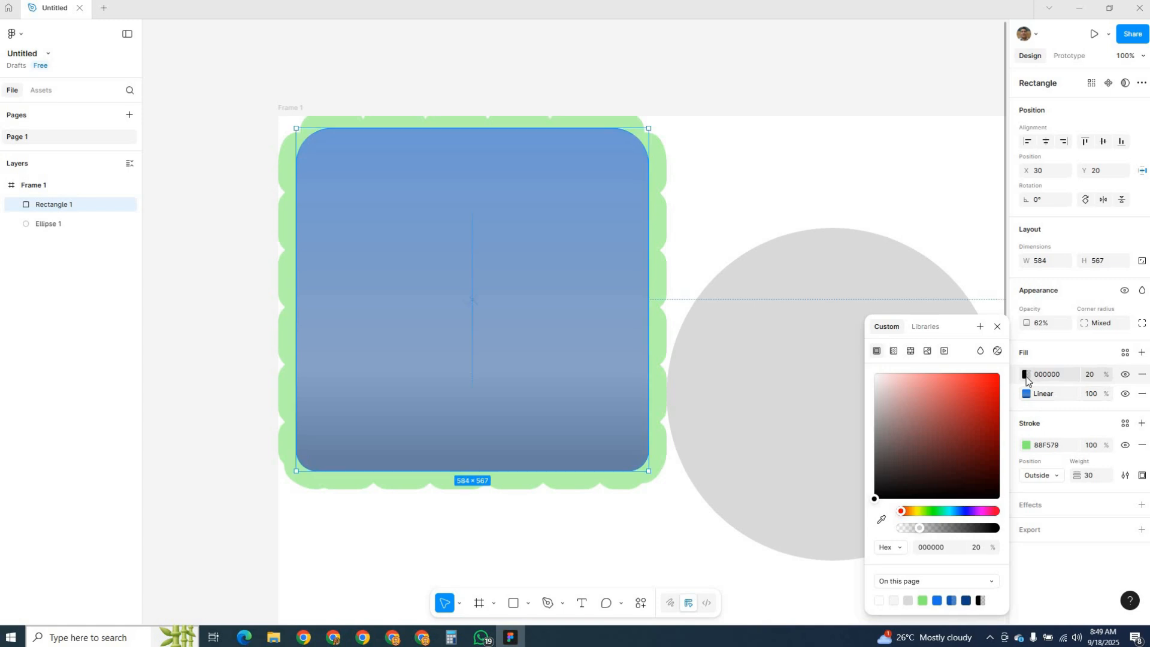
drag(919, 528, 957, 530)
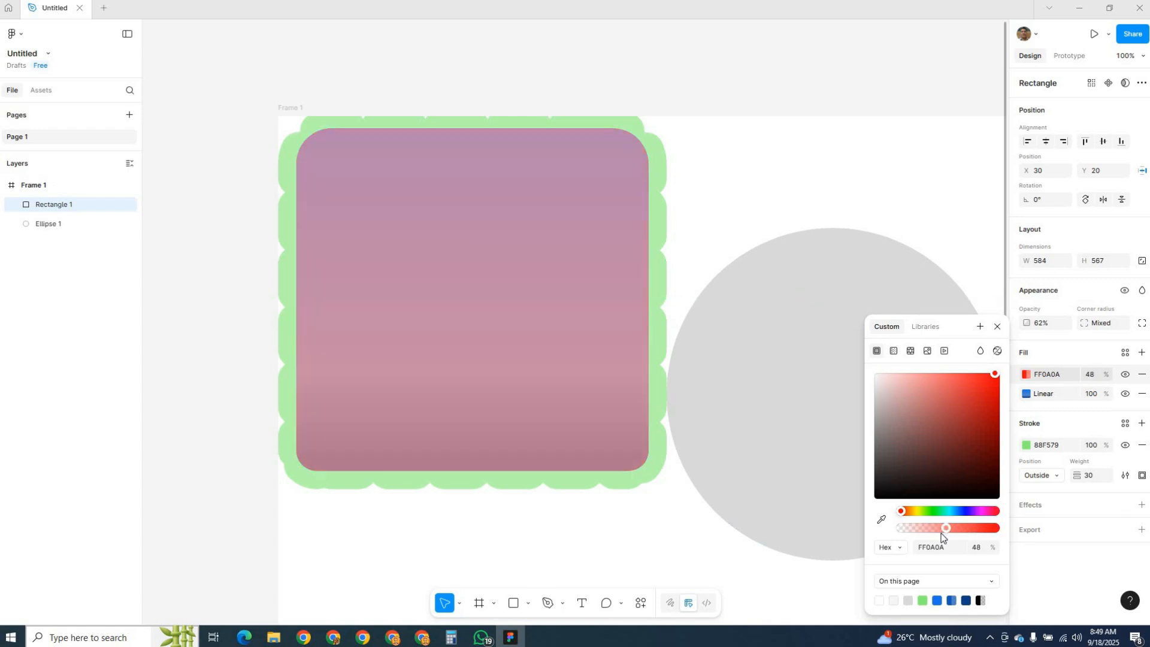
click(1128, 478)
click(997, 326)
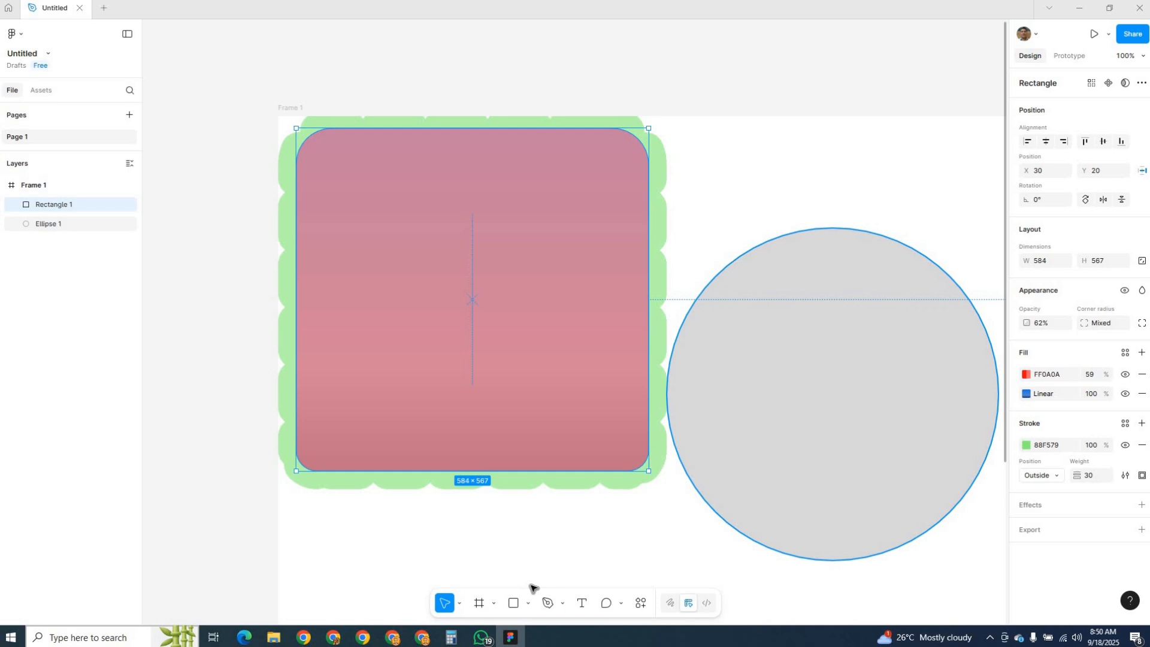
click(528, 604)
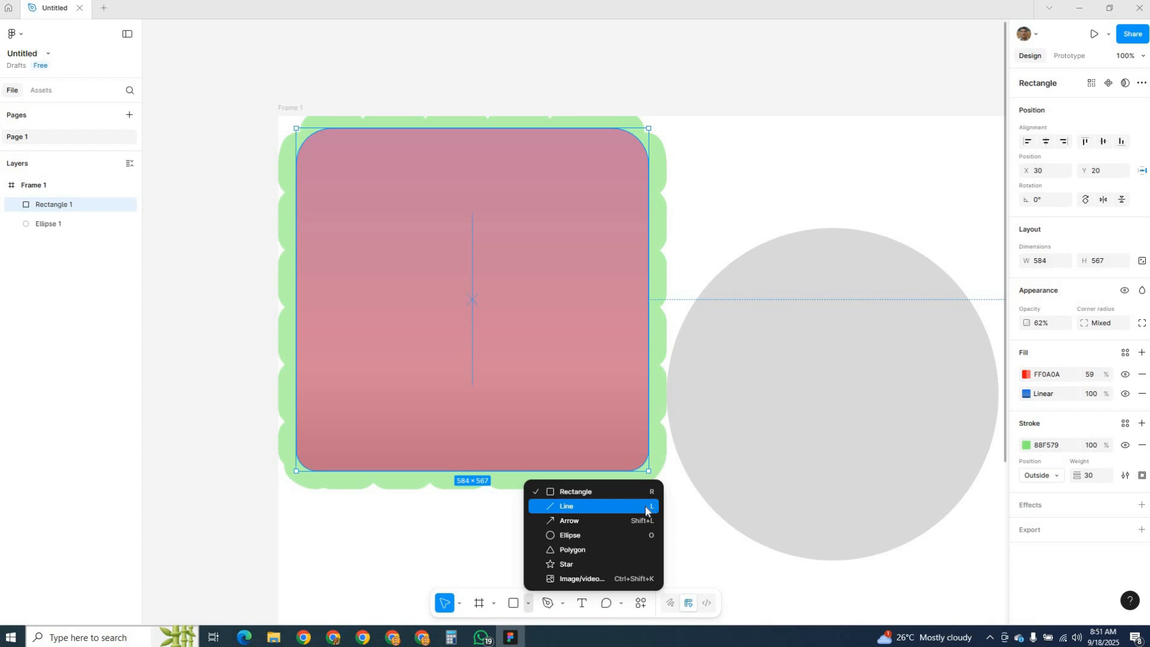
click(724, 185)
Step: Change the circle's fill to a solid dark yellow, DFD800
click(879, 319)
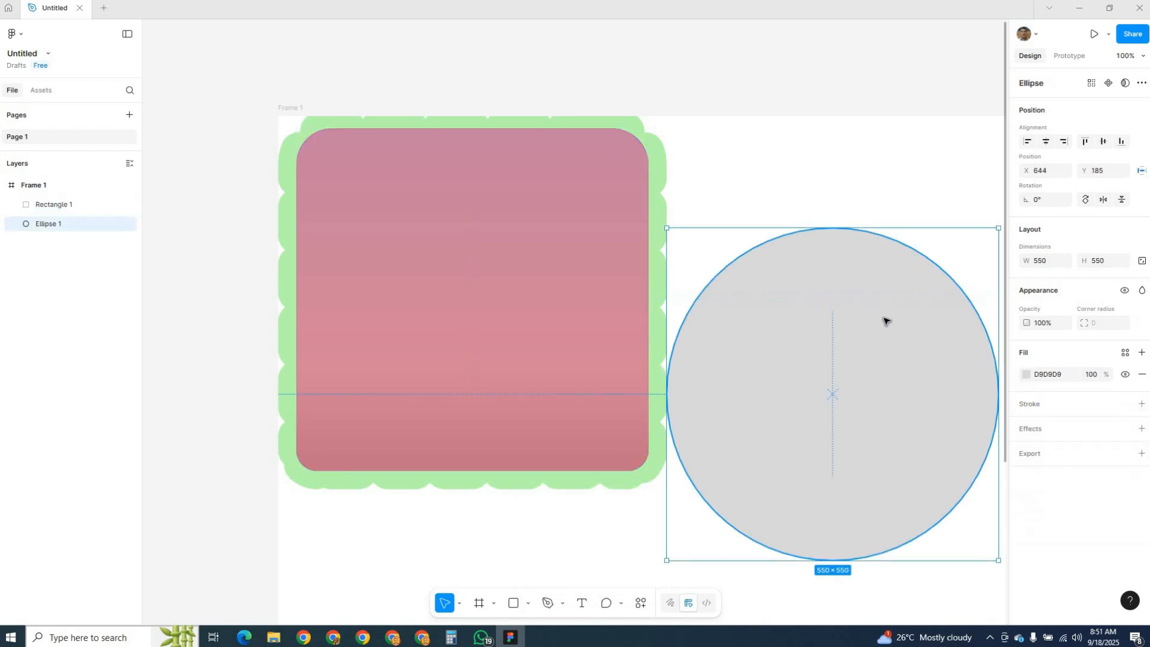
click(1027, 377)
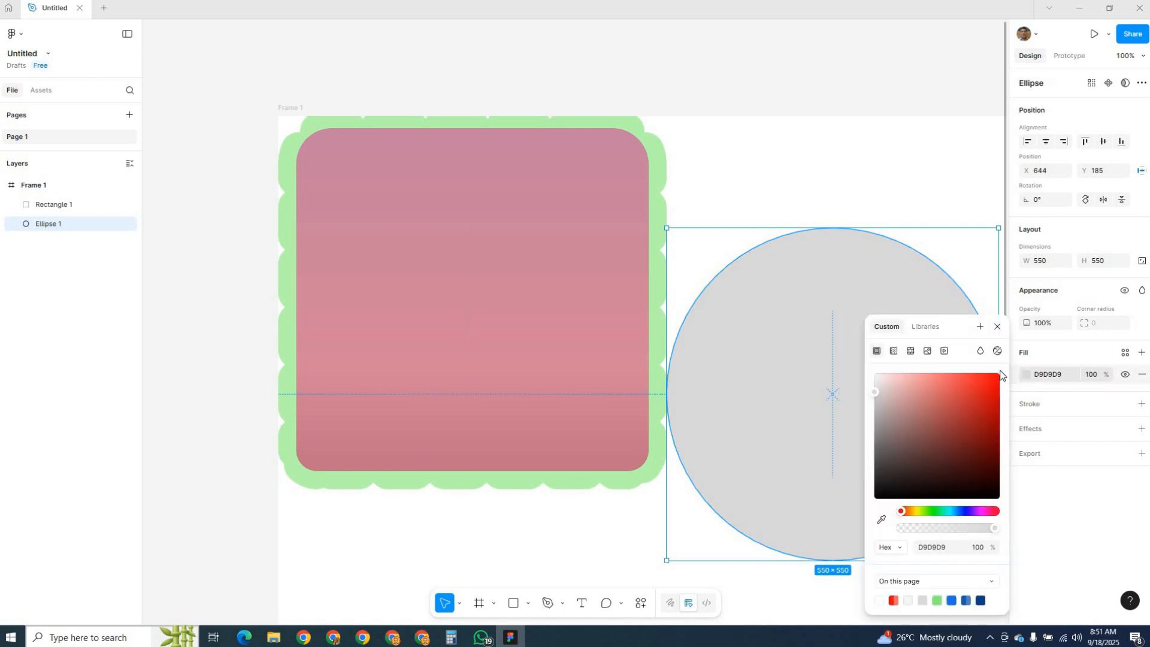
click(918, 513)
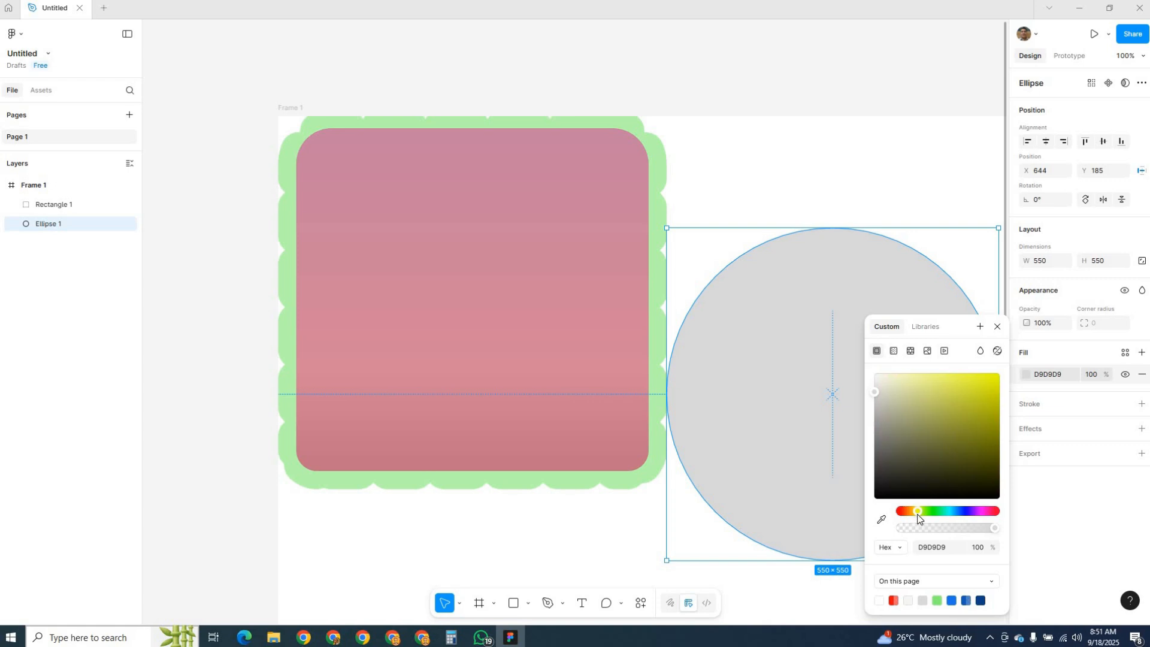
drag(922, 514, 916, 512)
click(967, 375)
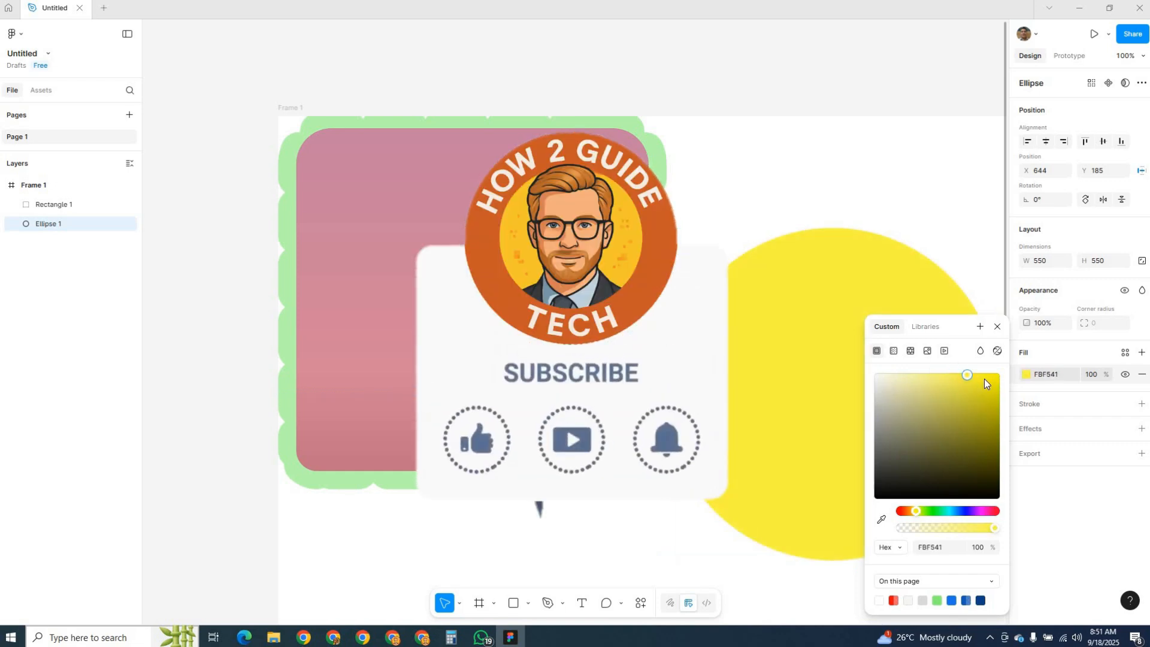
drag(984, 379, 999, 390)
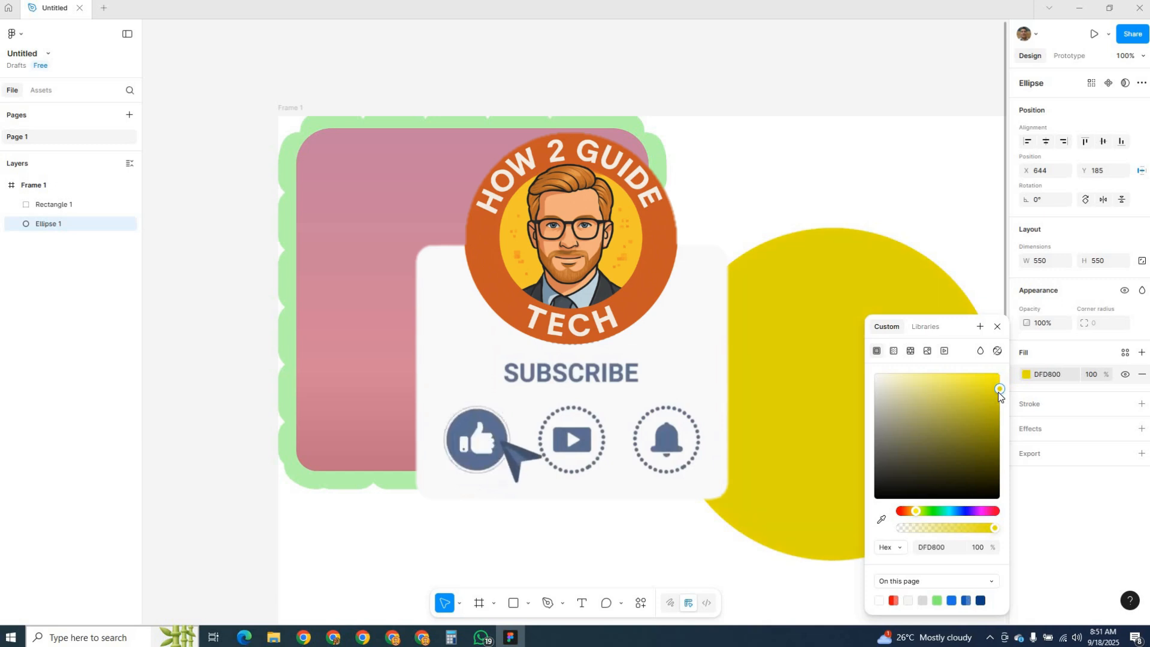